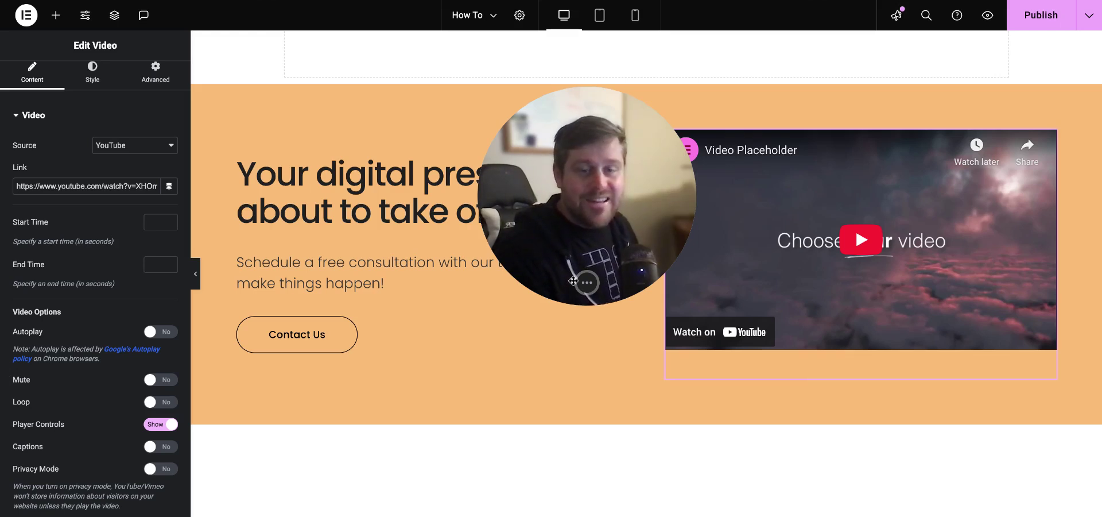
mouse_move(588, 291)
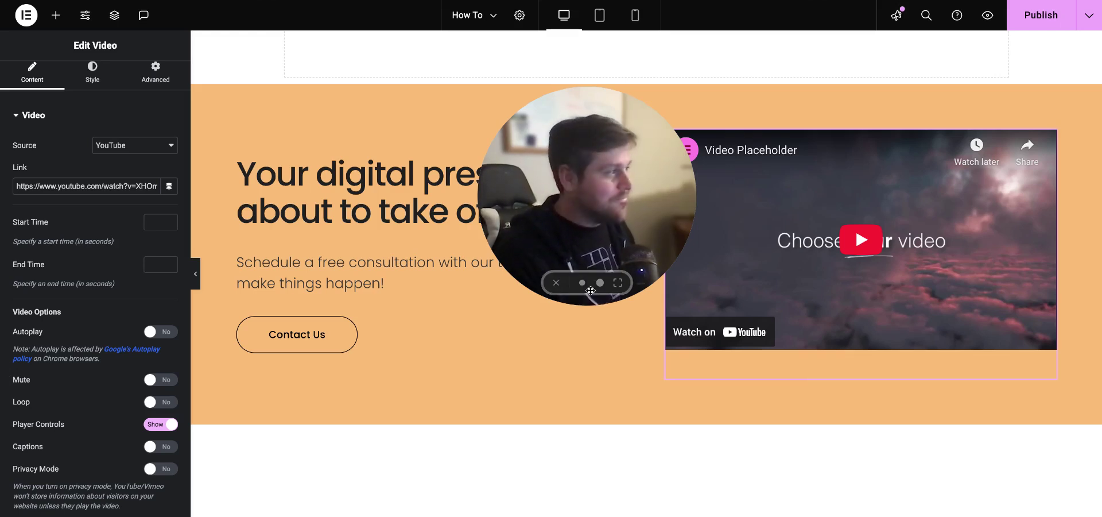
left_click(555, 282)
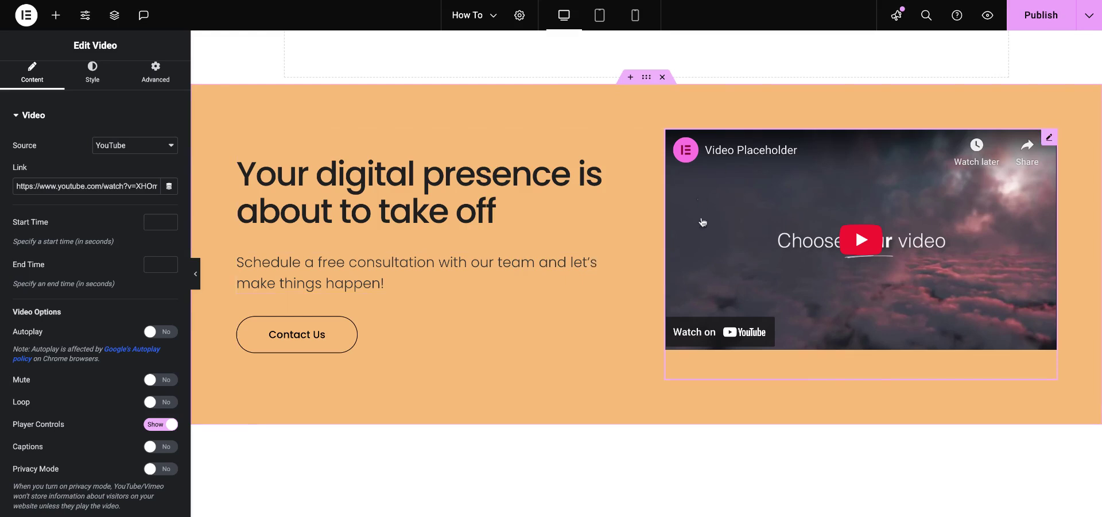
Step: Delete the existing video from the orange section and place a new Video widget beside the heading text
scroll(746, 255, "up", 1)
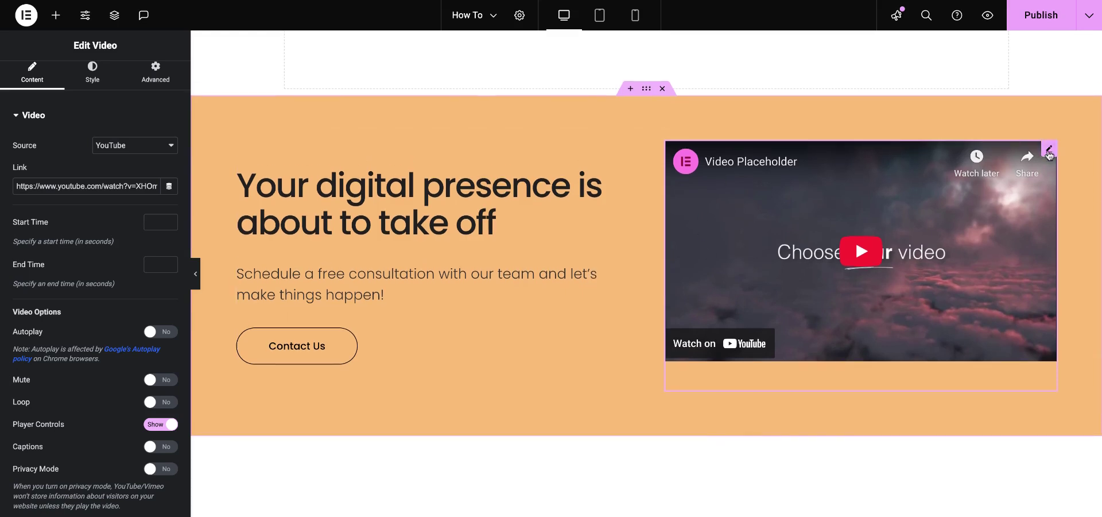
right_click(1049, 153)
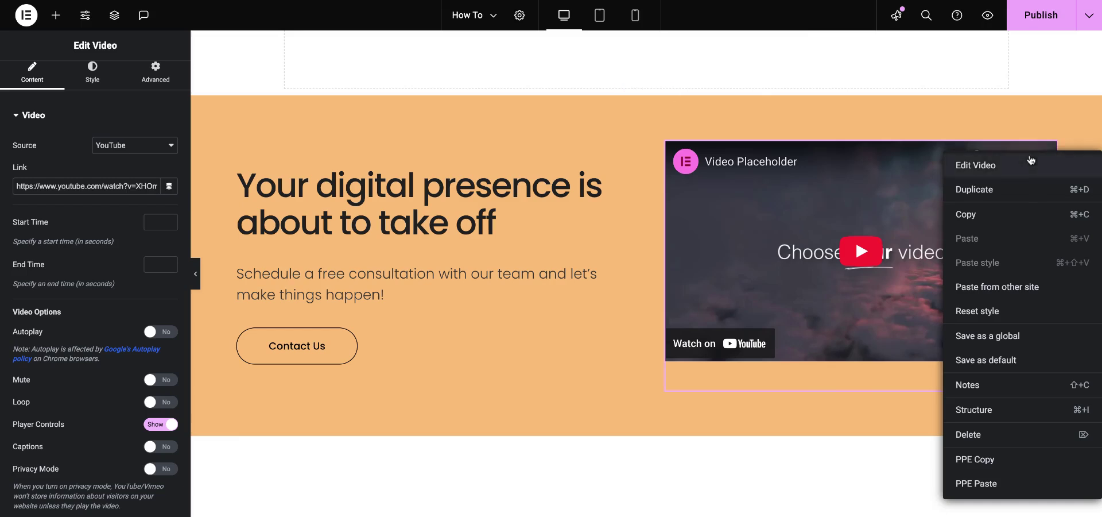
left_click(974, 443)
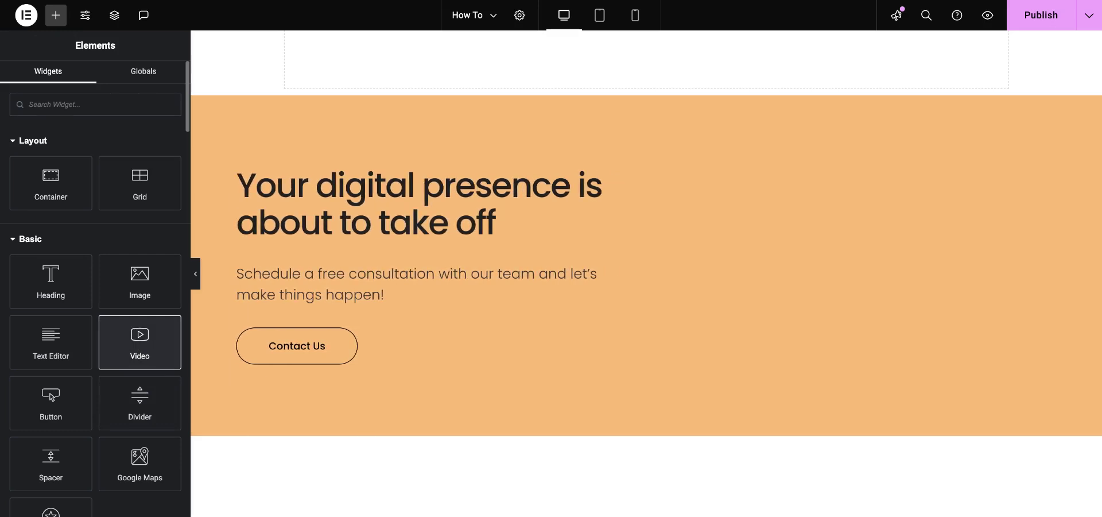
left_click_drag(663, 189, 661, 190)
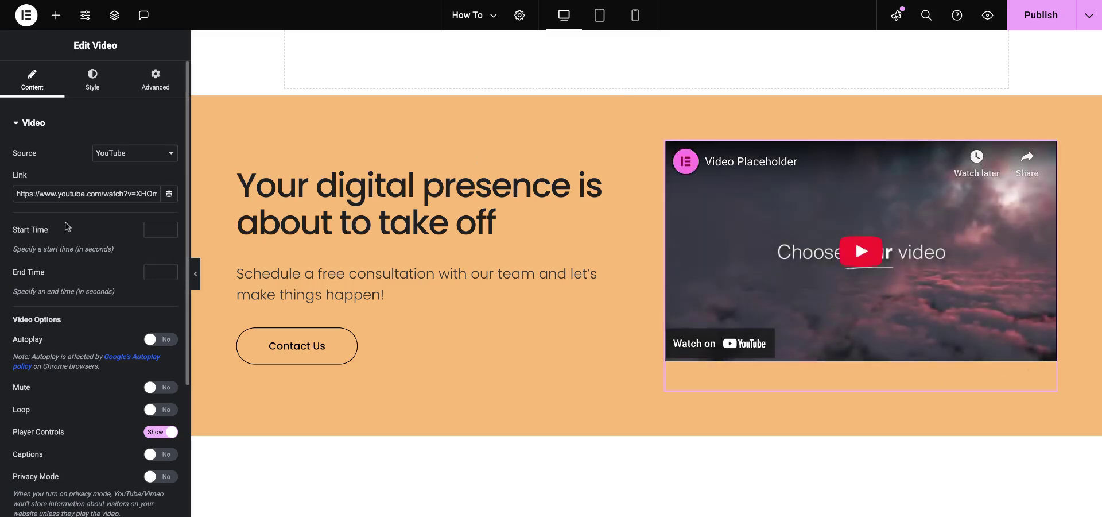
Step: Clear the placeholder URL from the new video widget's YouTube link
scroll(95, 195, "right", 1)
scroll(94, 195, "down", 1)
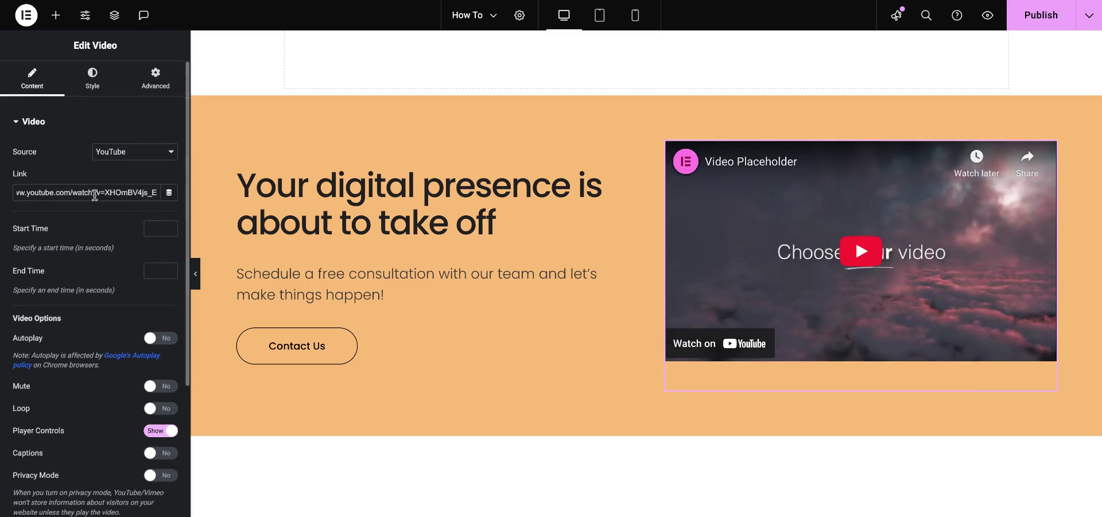
scroll(95, 195, "up", 1)
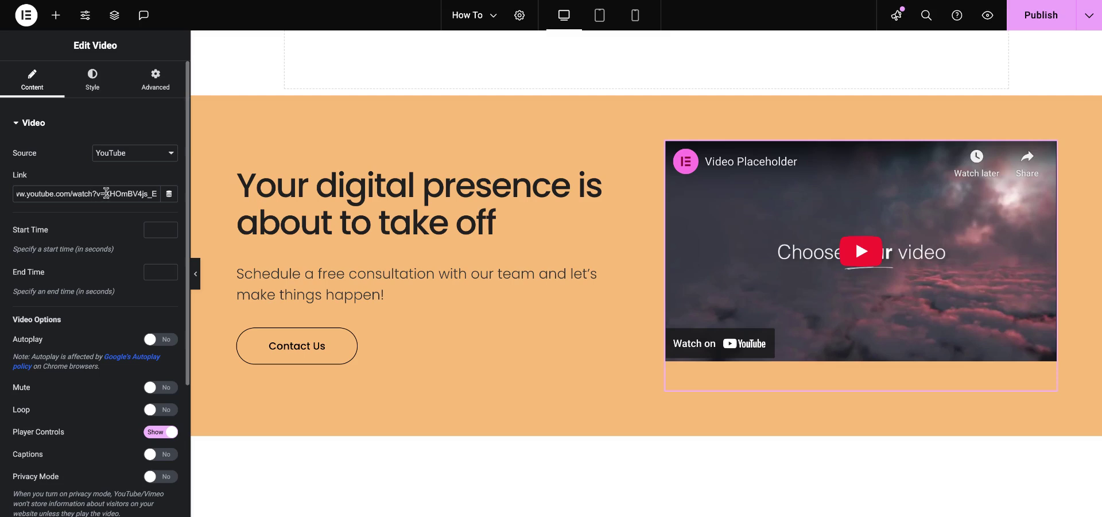
scroll(42, 194, "left", 2)
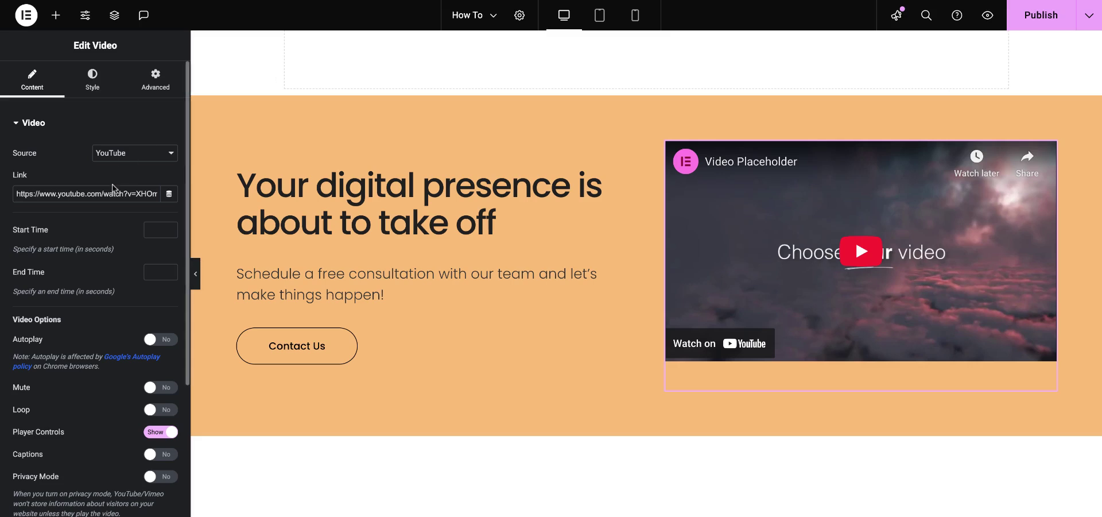
triple_click(113, 189)
key("BackSpace")
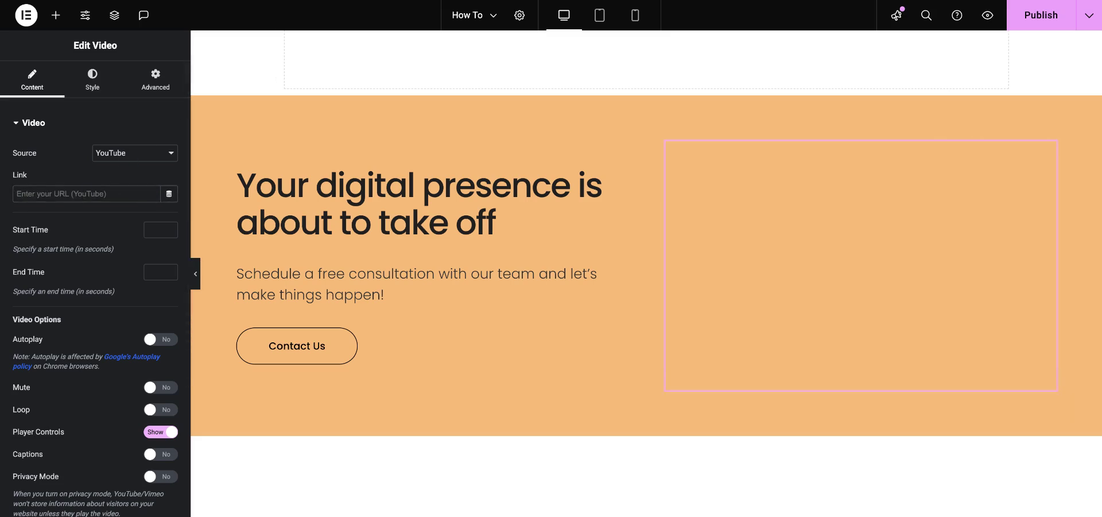
Step: Switch to YouTube and copy the share link of the video "The Marvellous Breadfish"
key("ctrl+Tab")
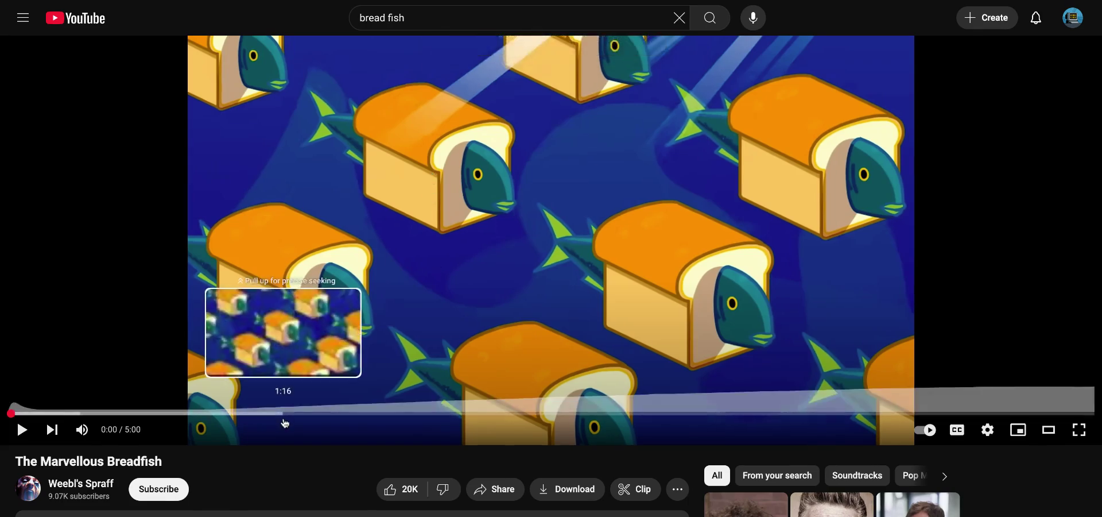
left_click_drag(173, 461, 71, 459)
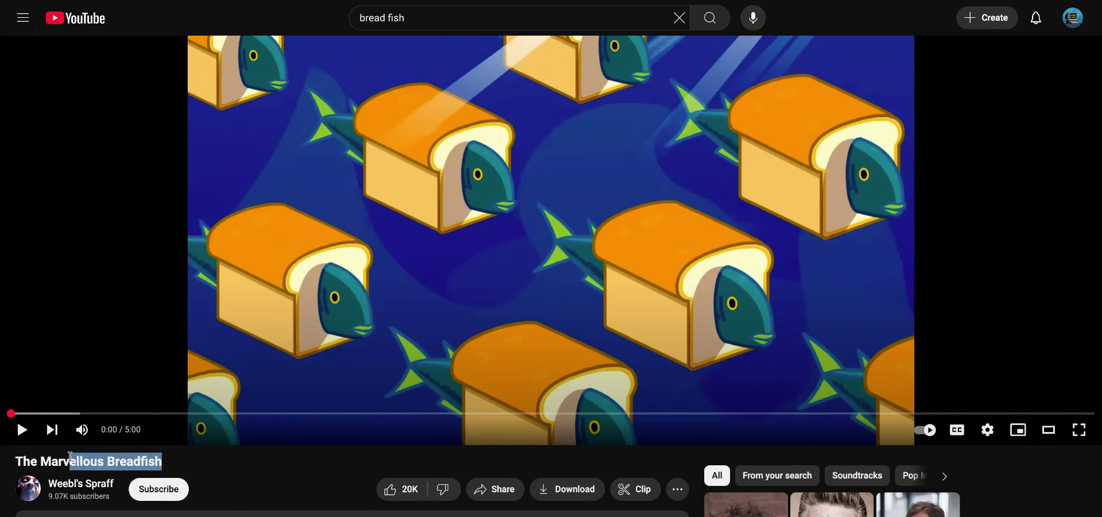
left_click(184, 464)
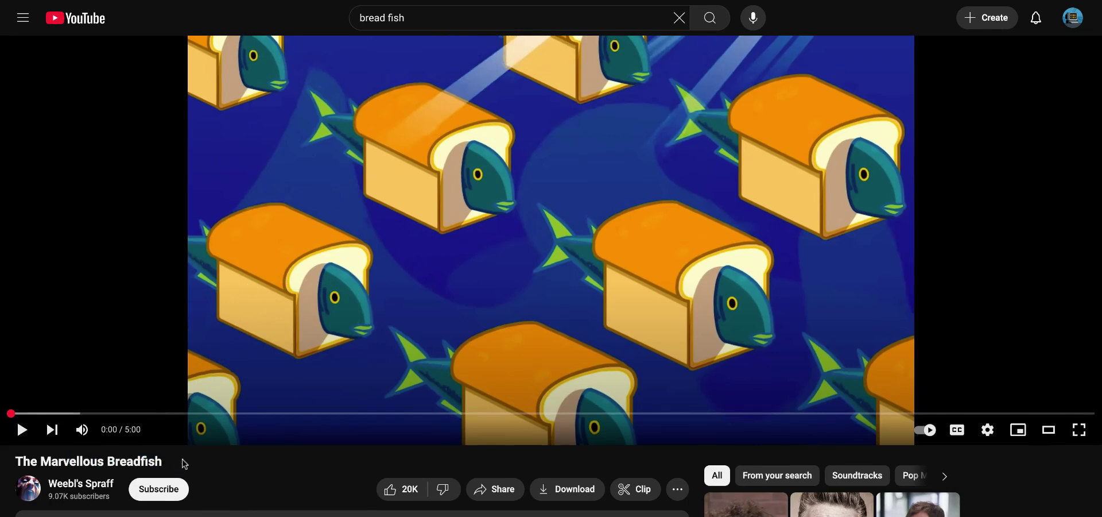
left_click(497, 490)
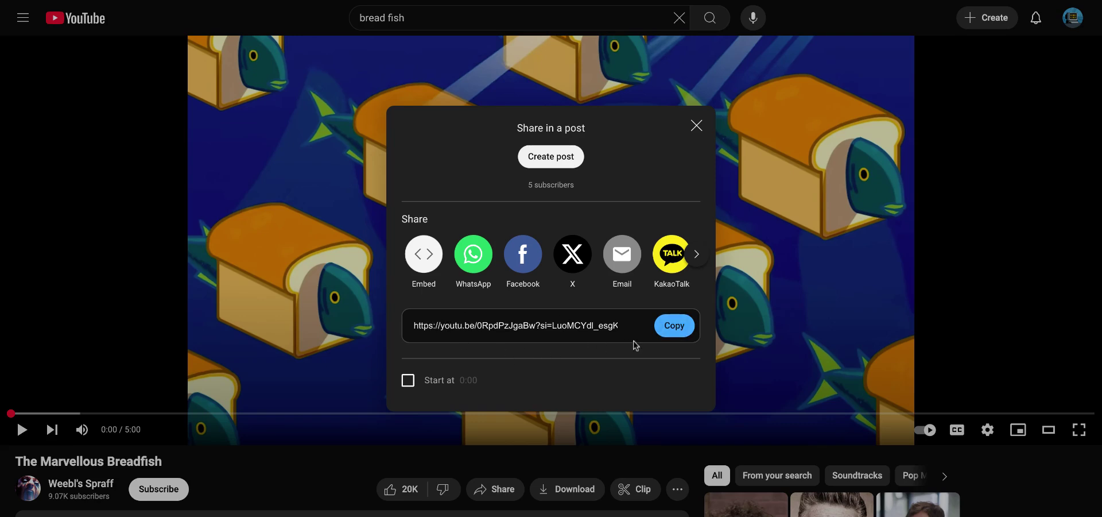
left_click(674, 325)
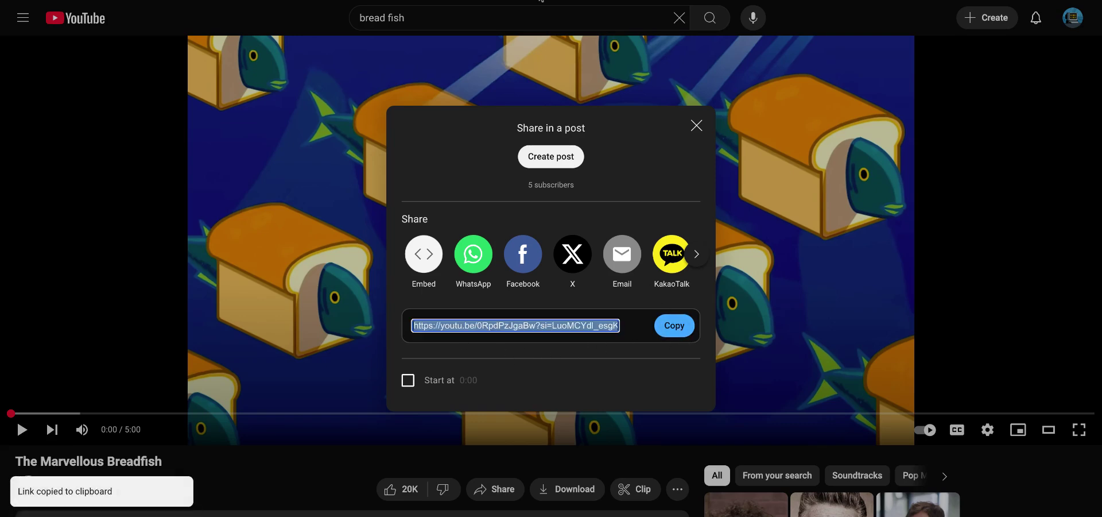
Step: Return to the Elementor editor and paste the copied YouTube share link as the video widget's link
left_click(541, 0)
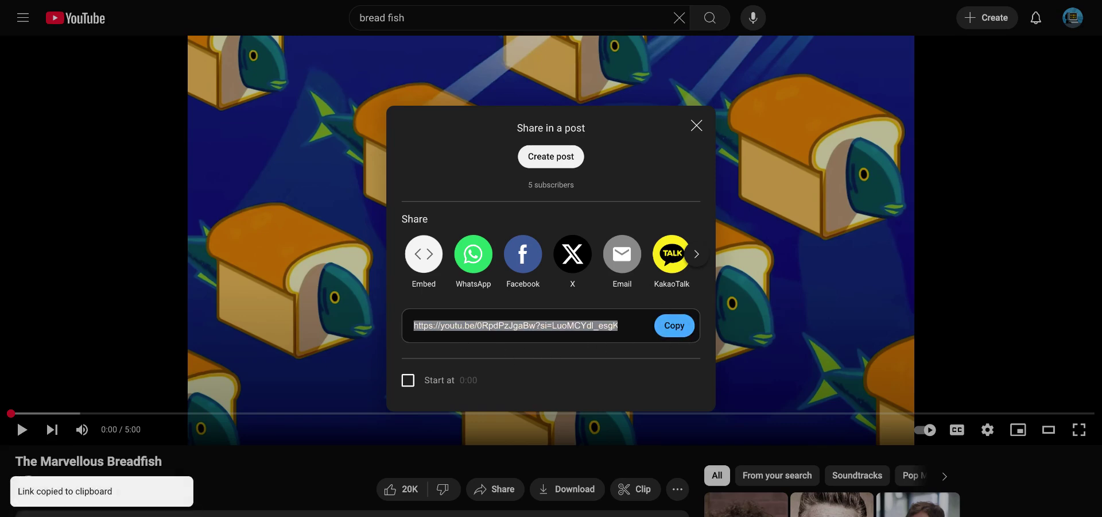
key("ctrl+Tab")
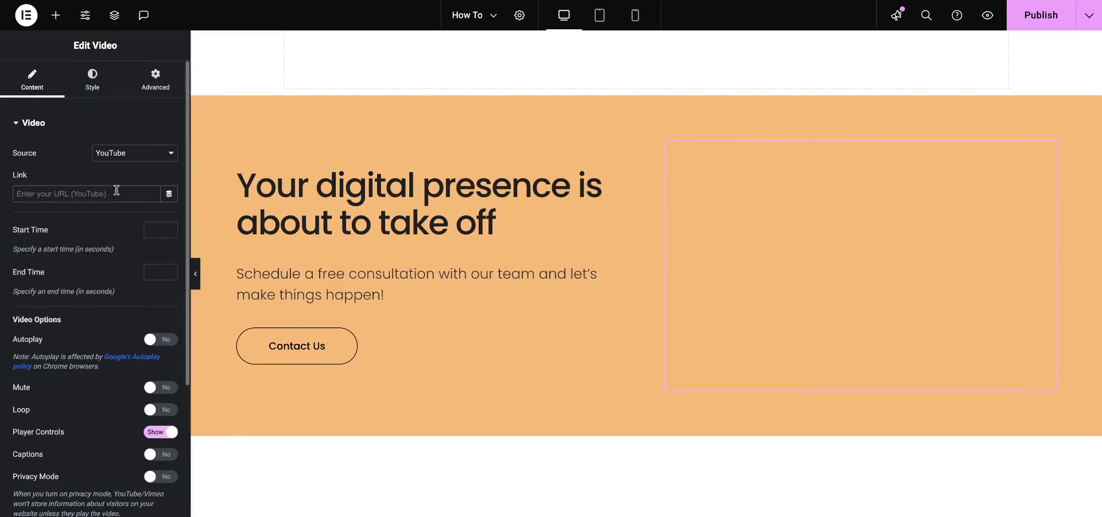
key("ctrl+v")
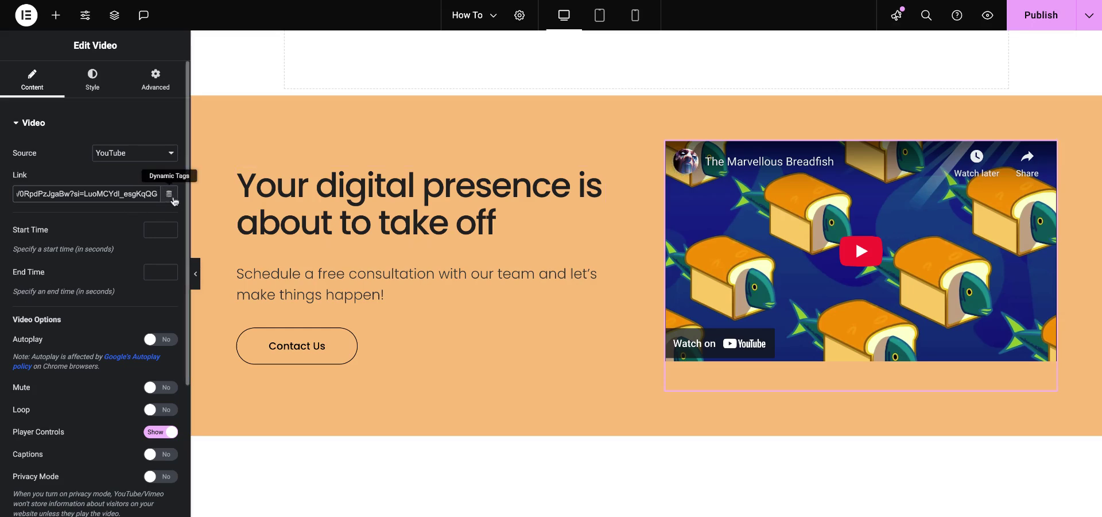
Step: Look through the dynamic tags available for the video link and close the list without choosing one
left_click(170, 195)
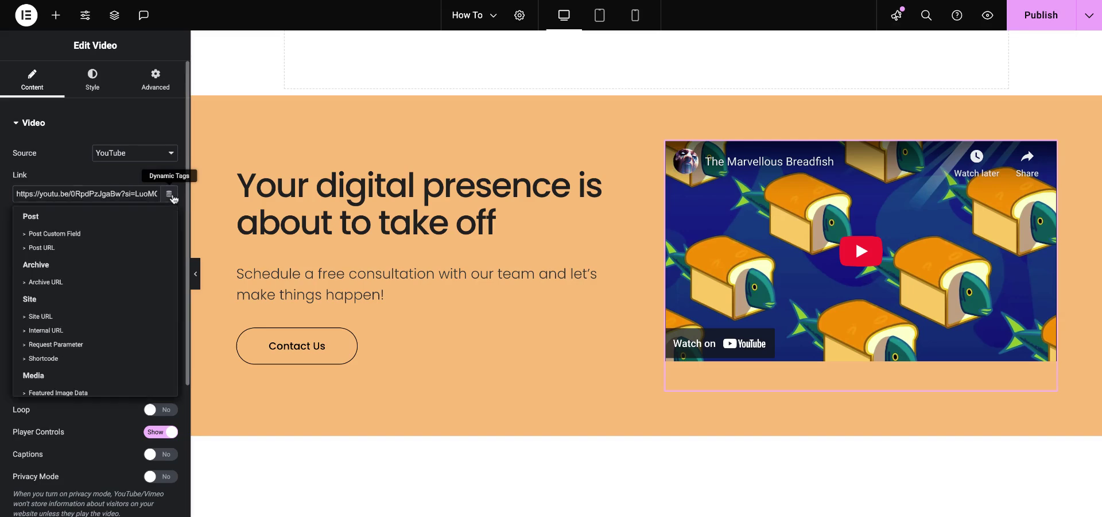
scroll(92, 276, "down", 4)
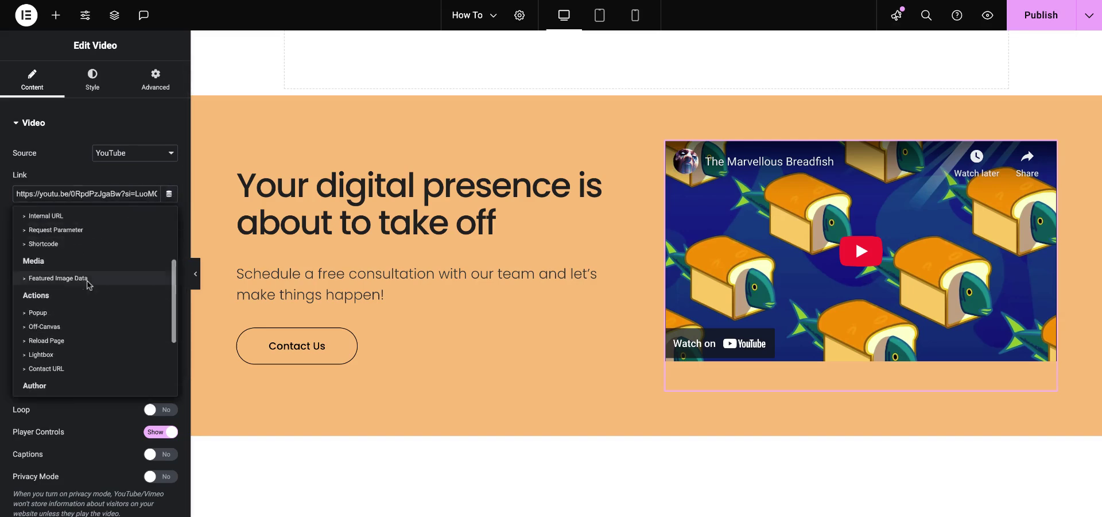
scroll(92, 276, "up", 4)
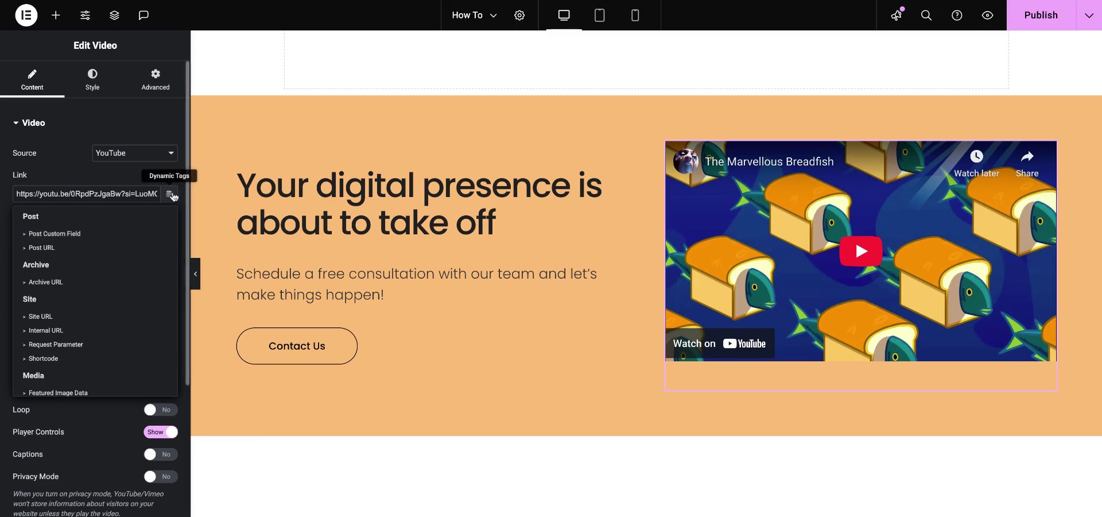
left_click(169, 193)
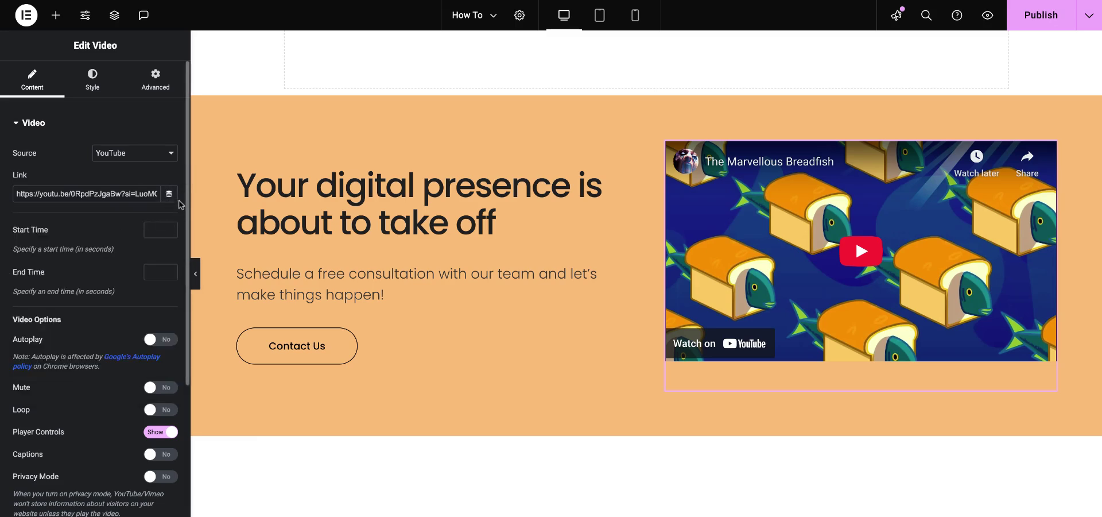
Step: Try a start time of 4 seconds for the video and clear the value again
scroll(101, 235, "down", 1)
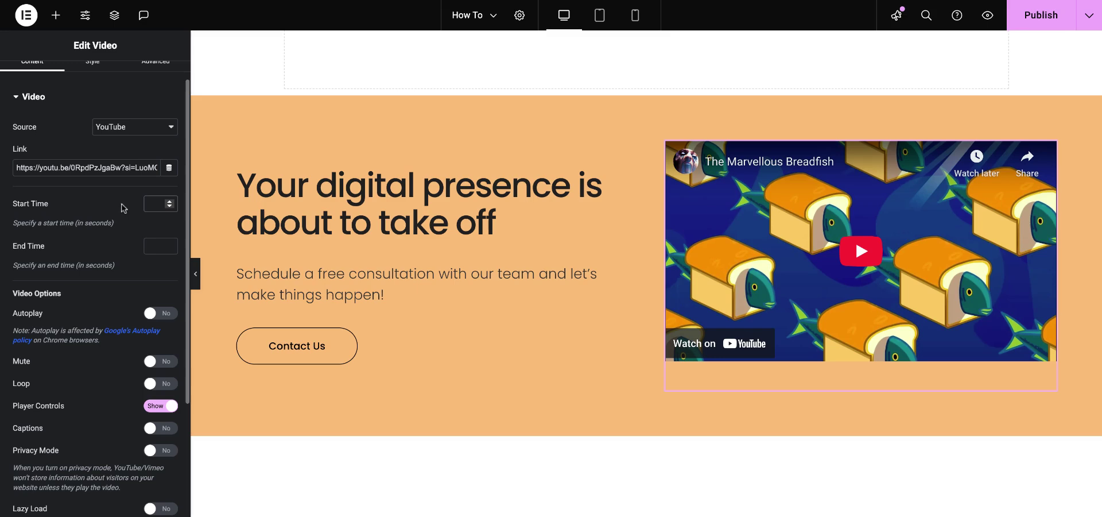
type("4")
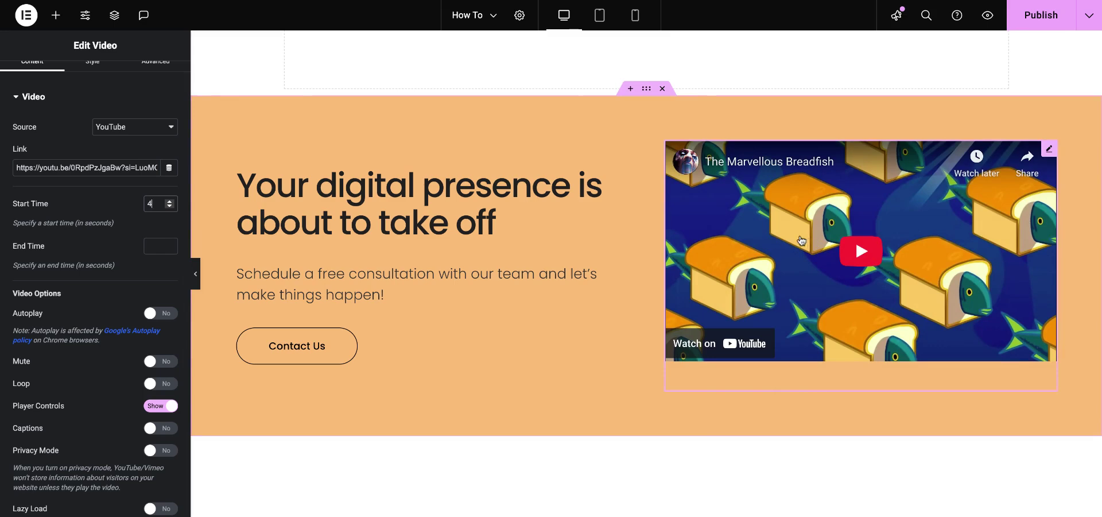
left_click_drag(112, 226, 12, 227)
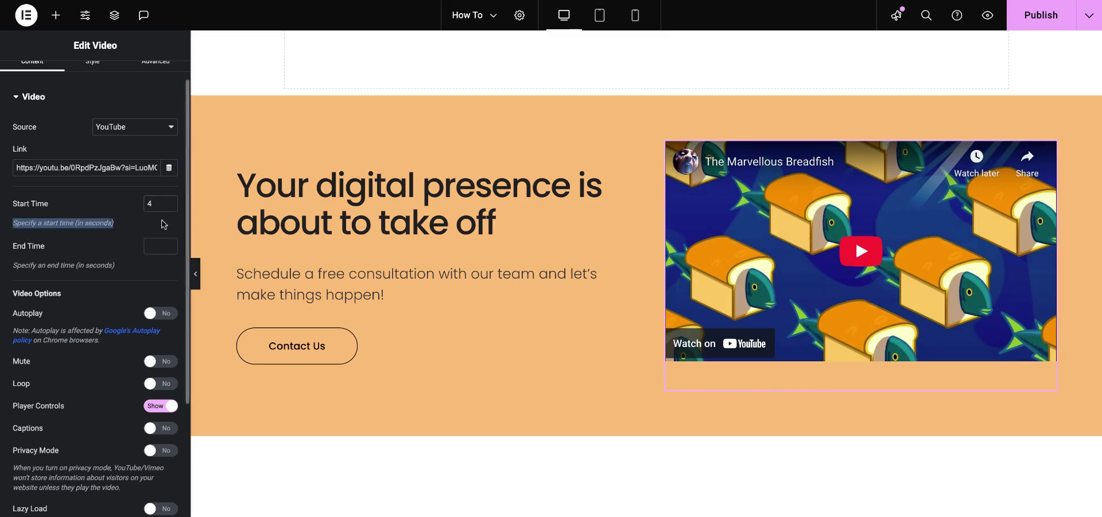
left_click(156, 203)
key("BackSpace")
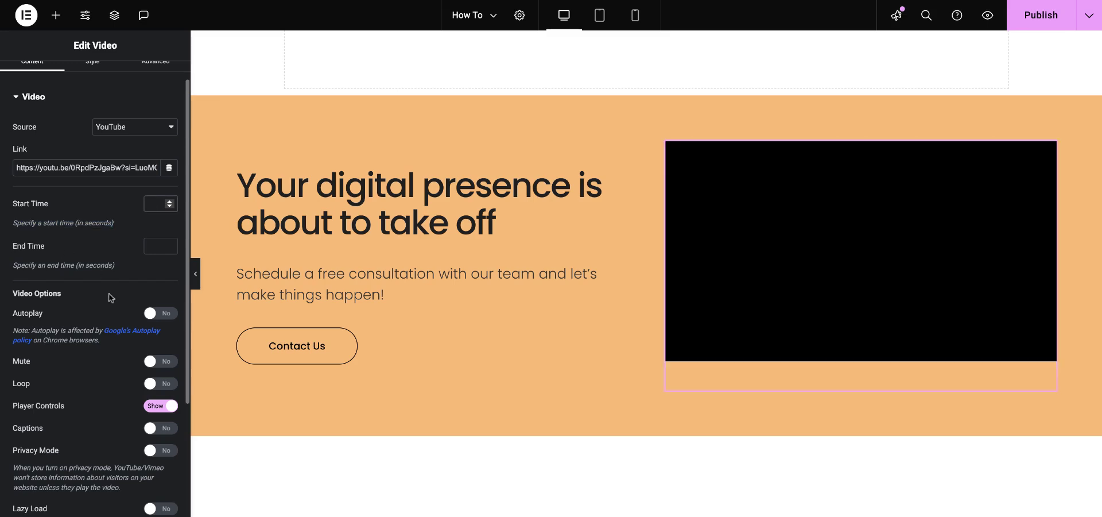
Step: Examine the video options, from the autoplay note through mute, loop, player controls, captions, privacy mode, lazy load and suggested videos
scroll(108, 295, "down", 2)
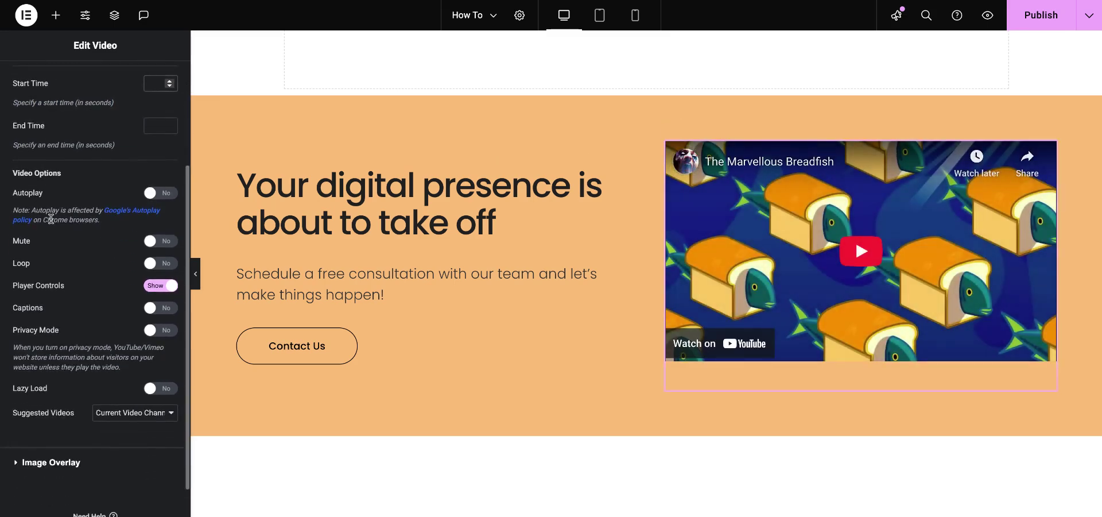
left_click(100, 225)
left_click_drag(99, 225, 7, 195)
left_click(73, 195)
scroll(73, 195, "up", 1)
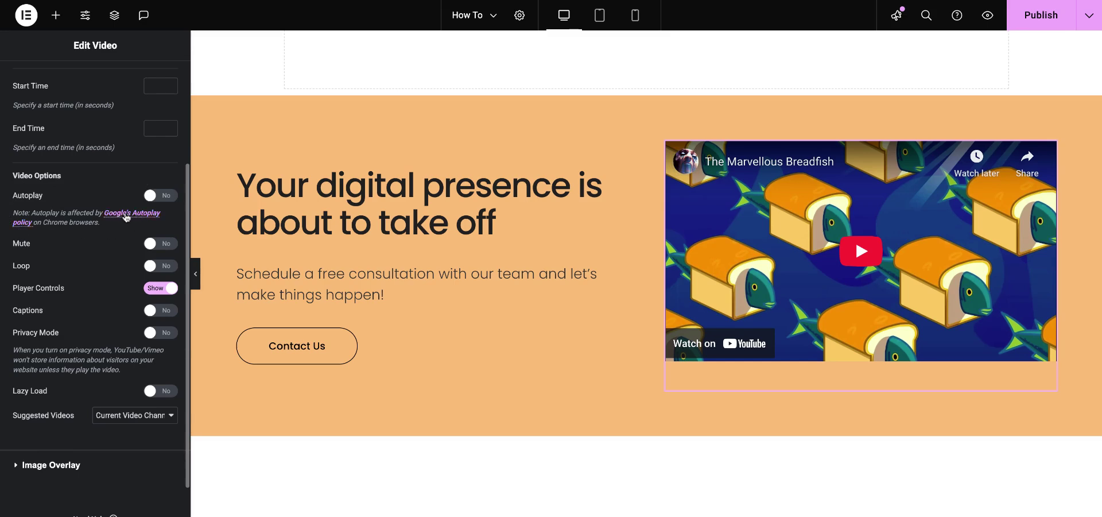
scroll(132, 217, "down", 1)
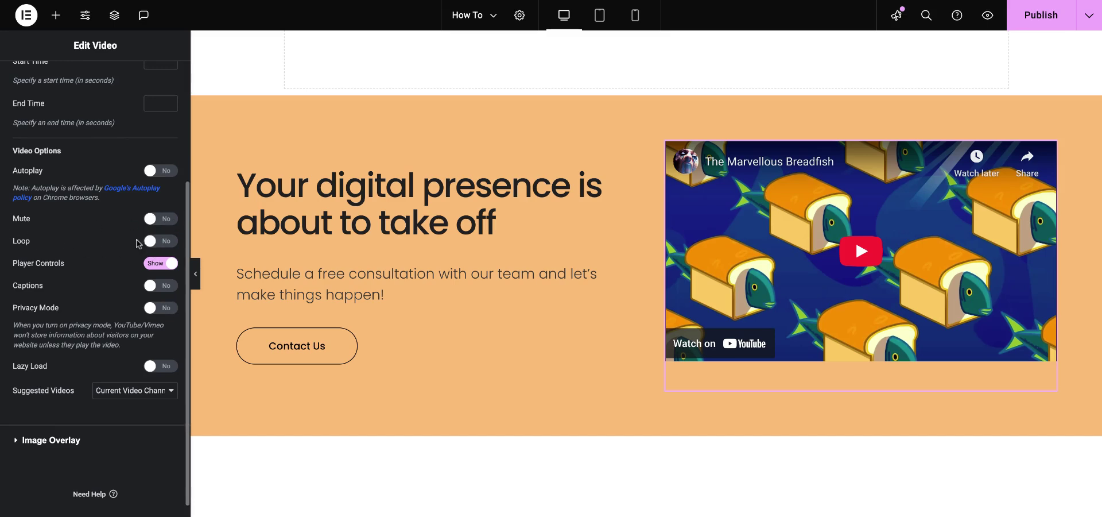
scroll(101, 246, "down", 1)
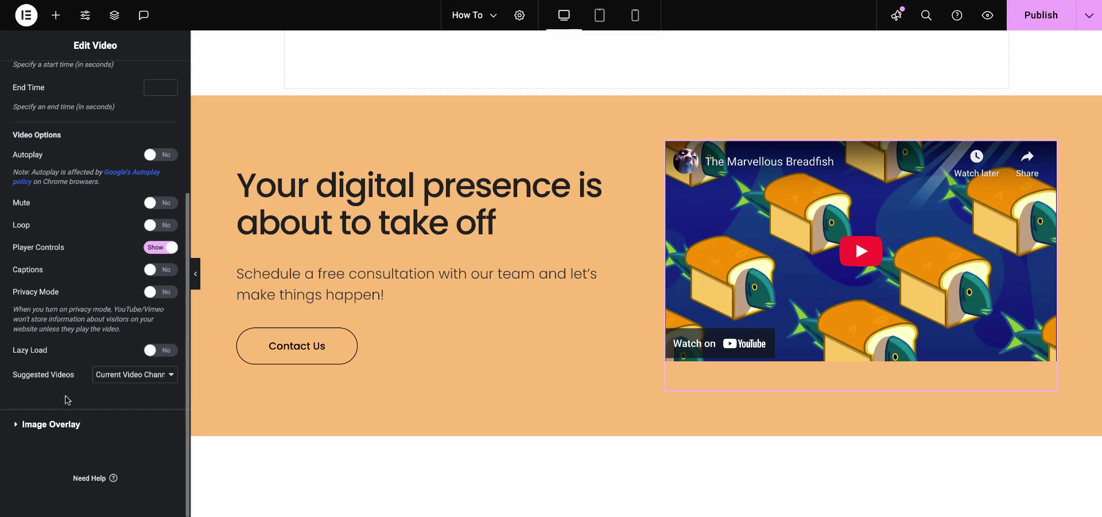
Step: Turn on the image overlay for the video widget
left_click(51, 426)
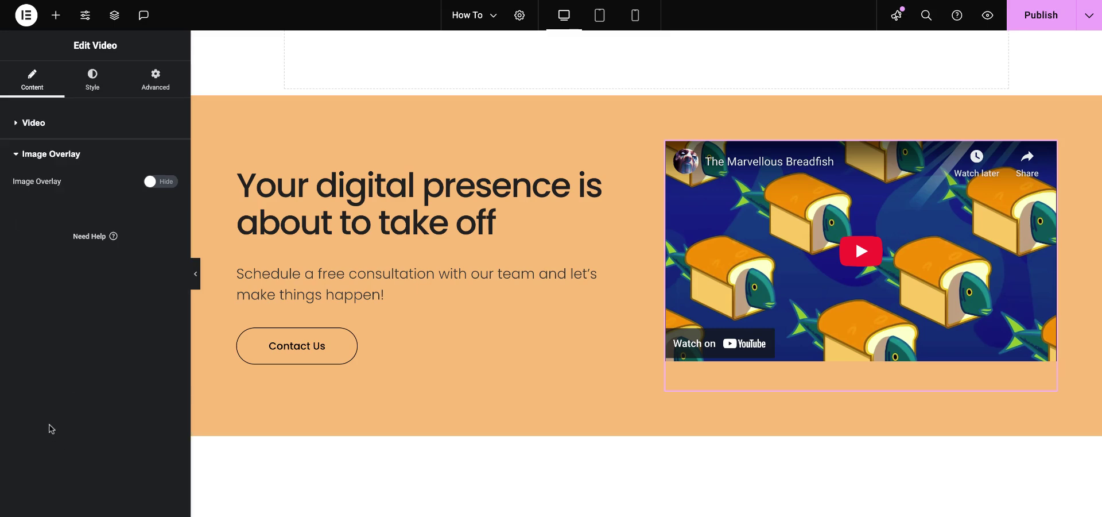
left_click(160, 183)
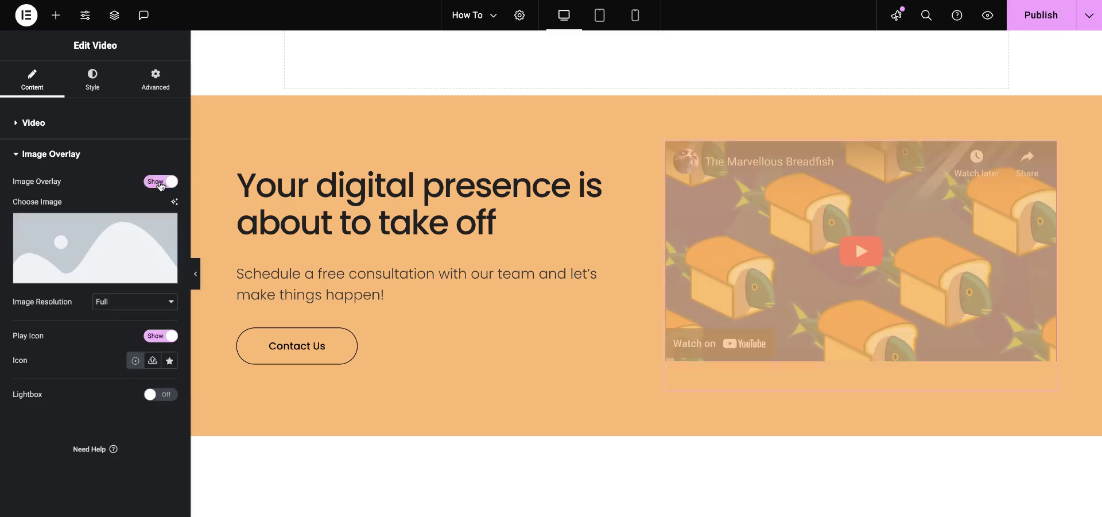
mouse_move(88, 276)
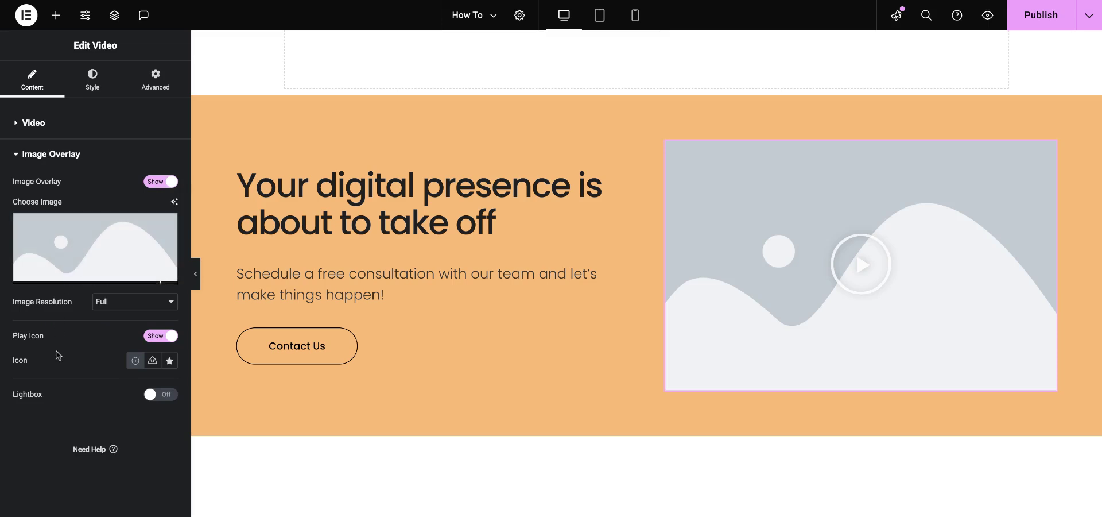
Step: Try hiding the play icon on the image overlay and show it again
left_click(160, 336)
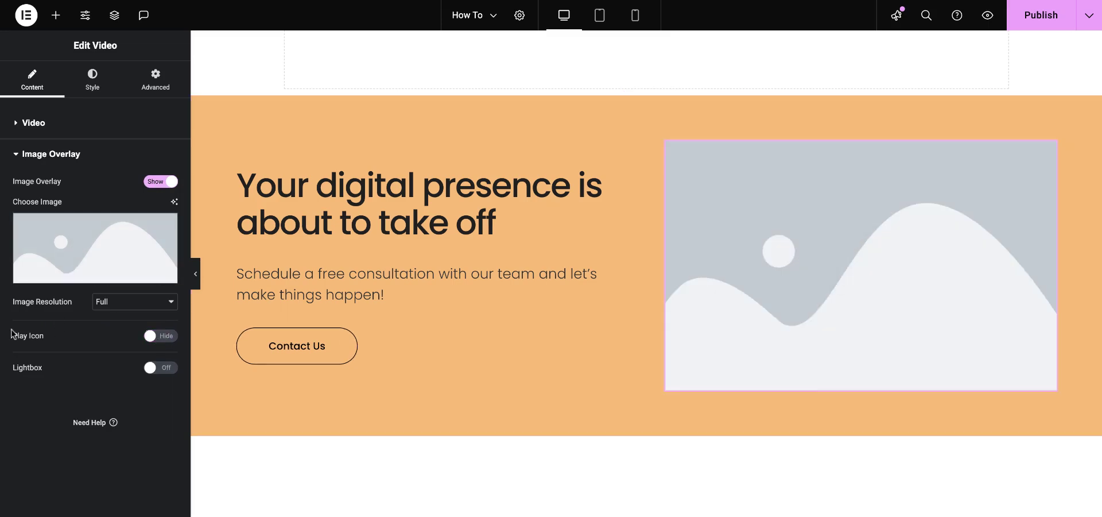
left_click(161, 336)
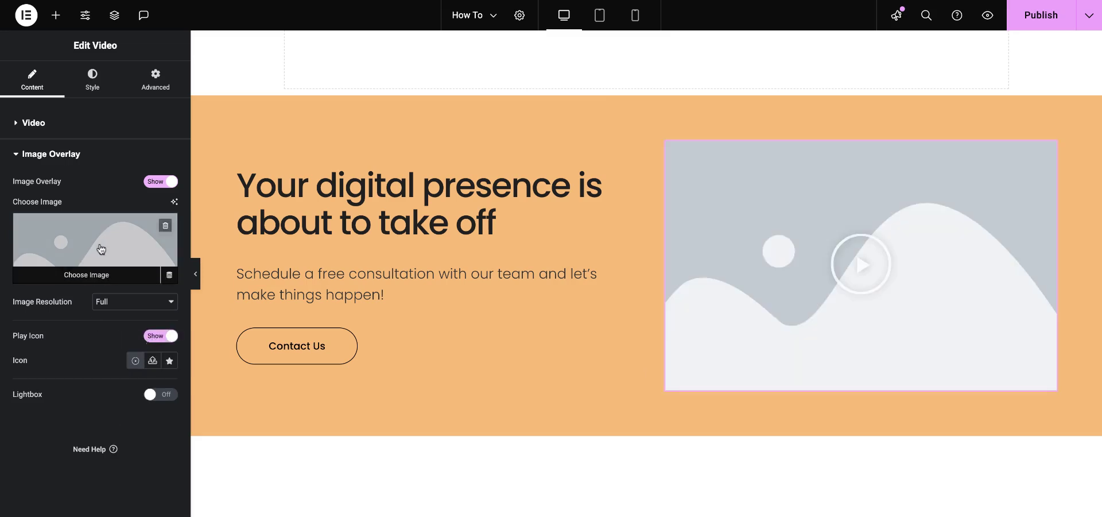
Step: Set the bicycle photo from the media library as the video's overlay image
left_click(78, 239)
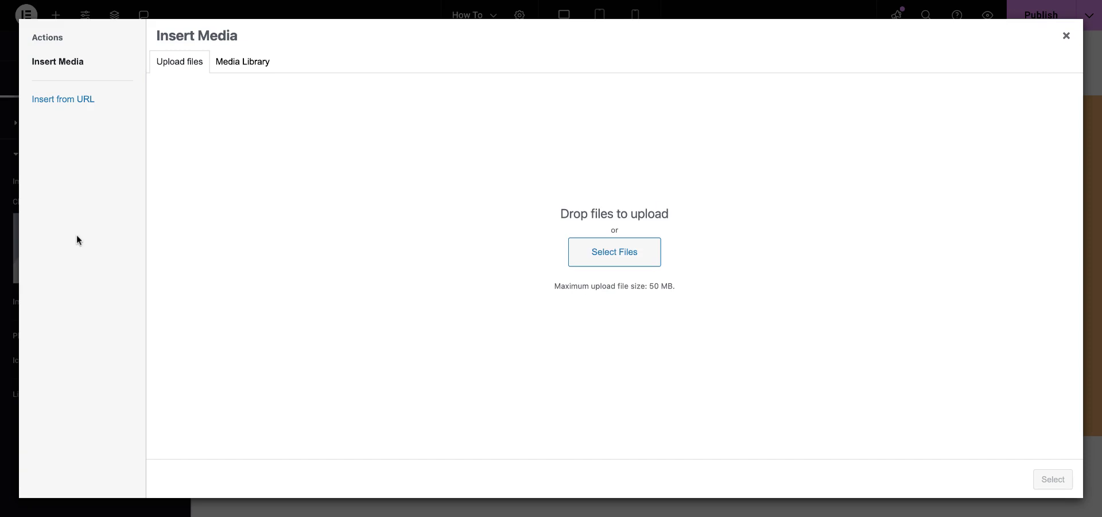
left_click(228, 65)
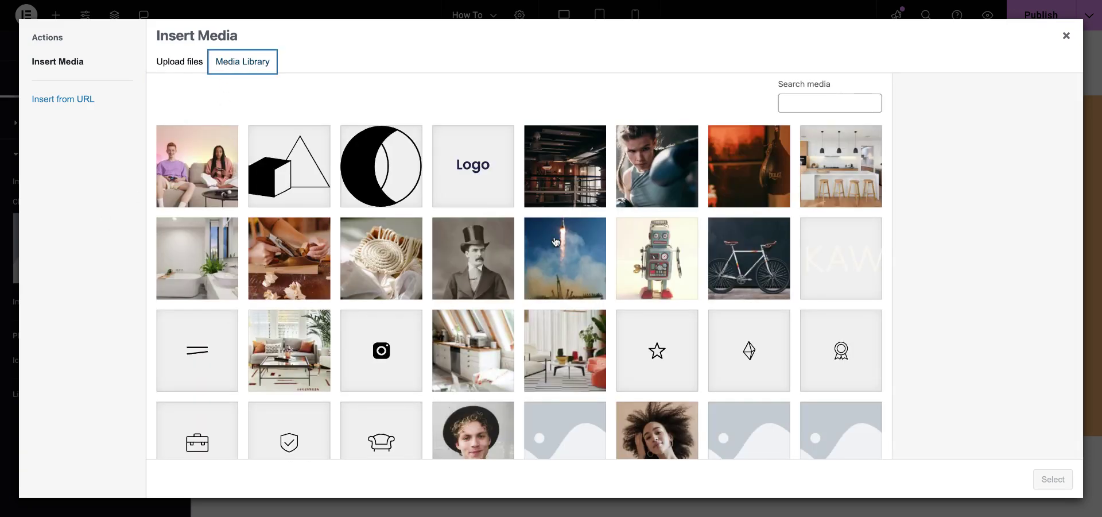
left_click(557, 262)
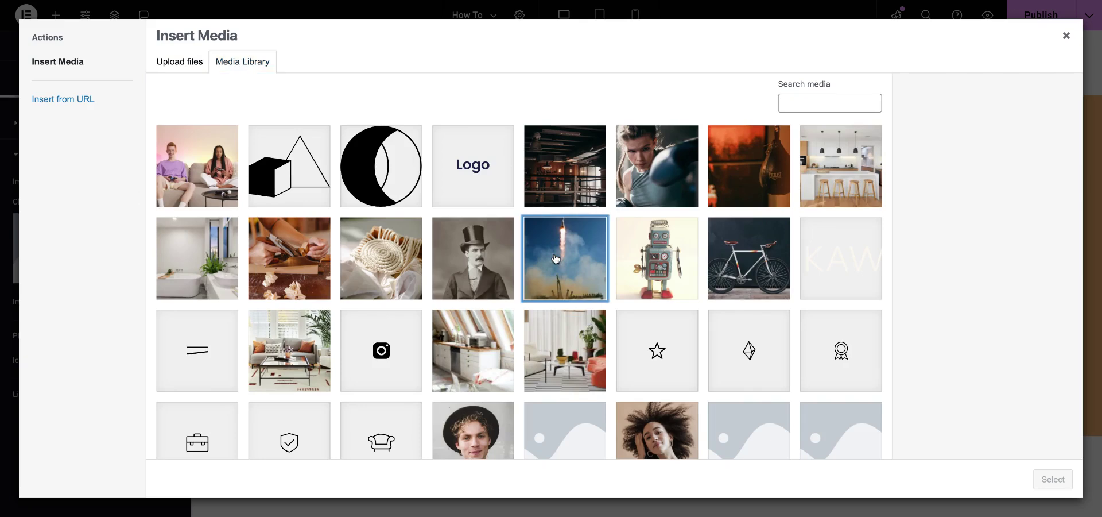
left_click(491, 281)
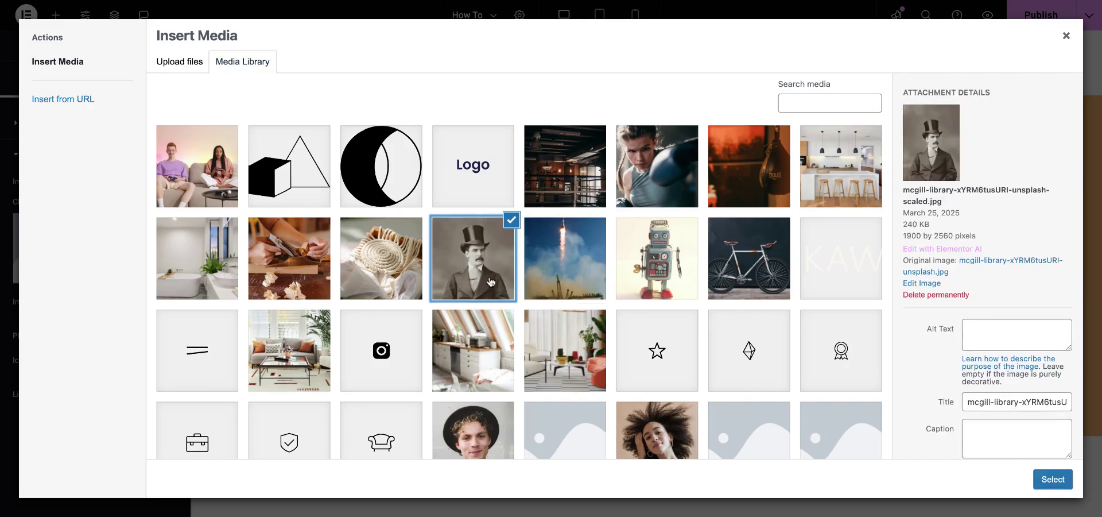
left_click(746, 269)
left_click(1062, 480)
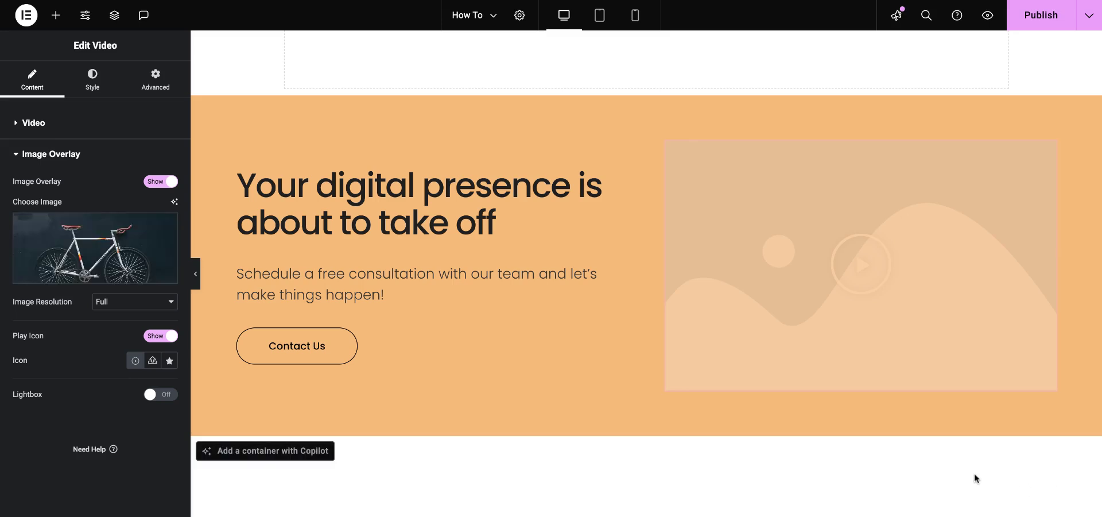
Step: Play and pause the video from its image overlay, and look over the overlay's play icon style settings
left_click(861, 268)
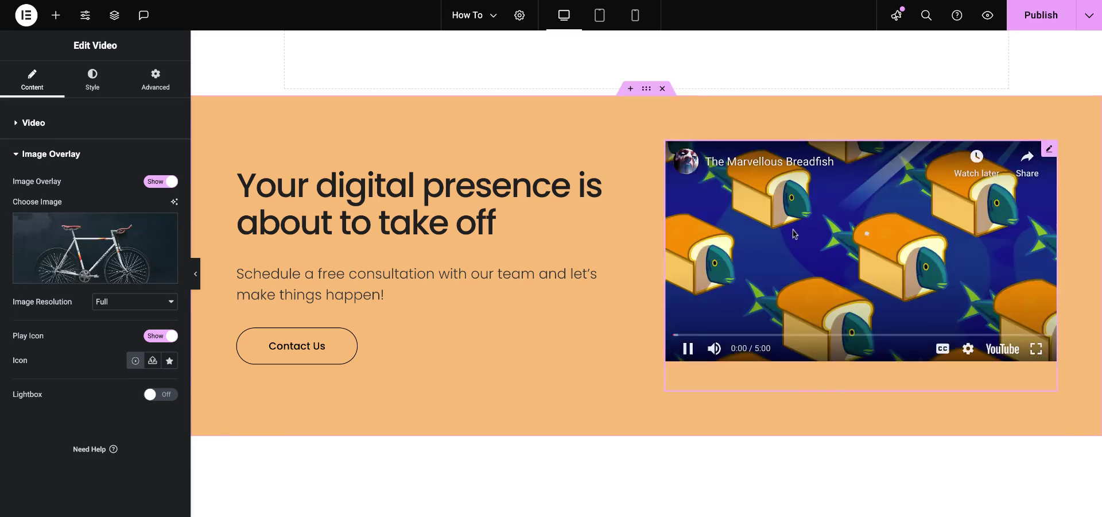
left_click(688, 349)
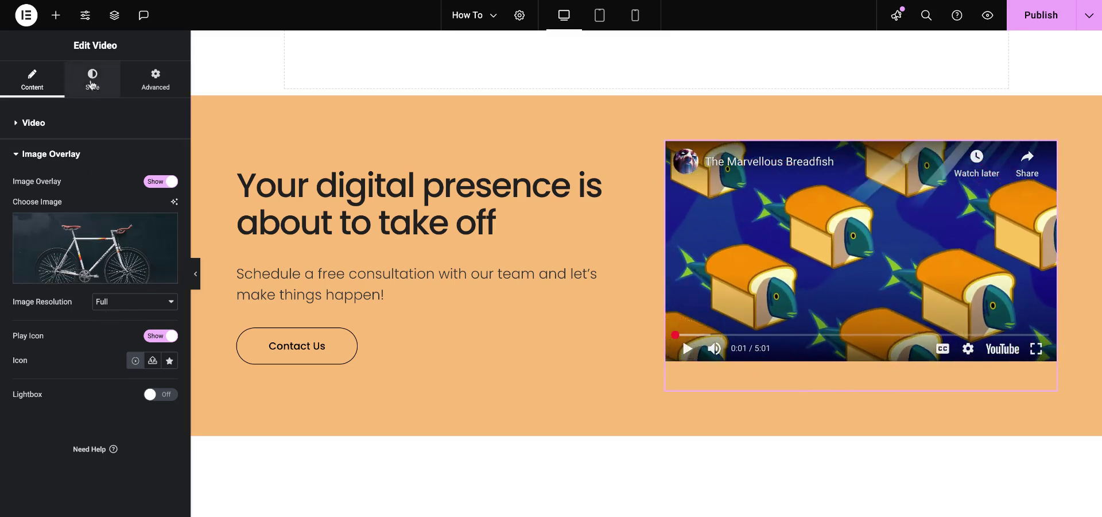
left_click(95, 79)
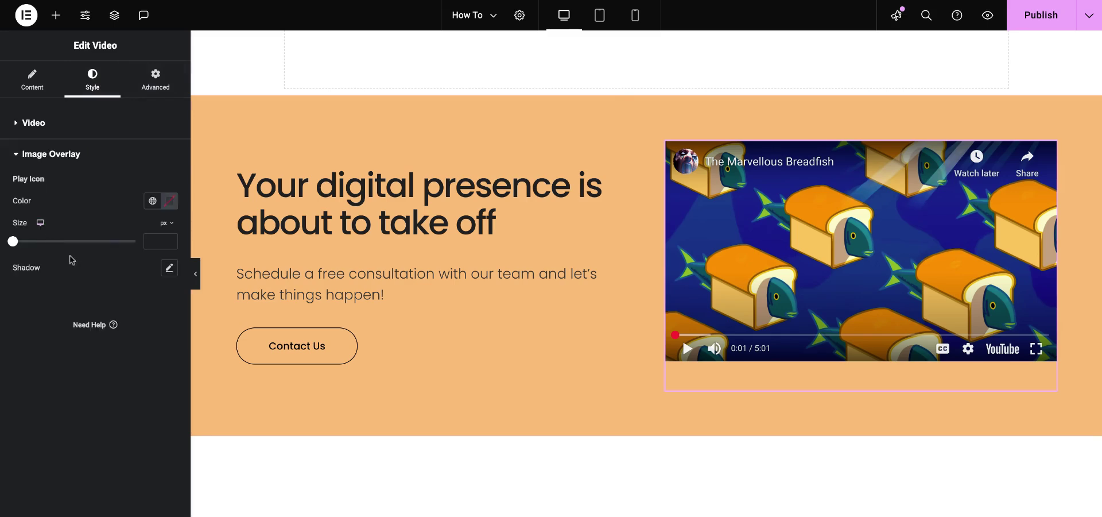
left_click(72, 164)
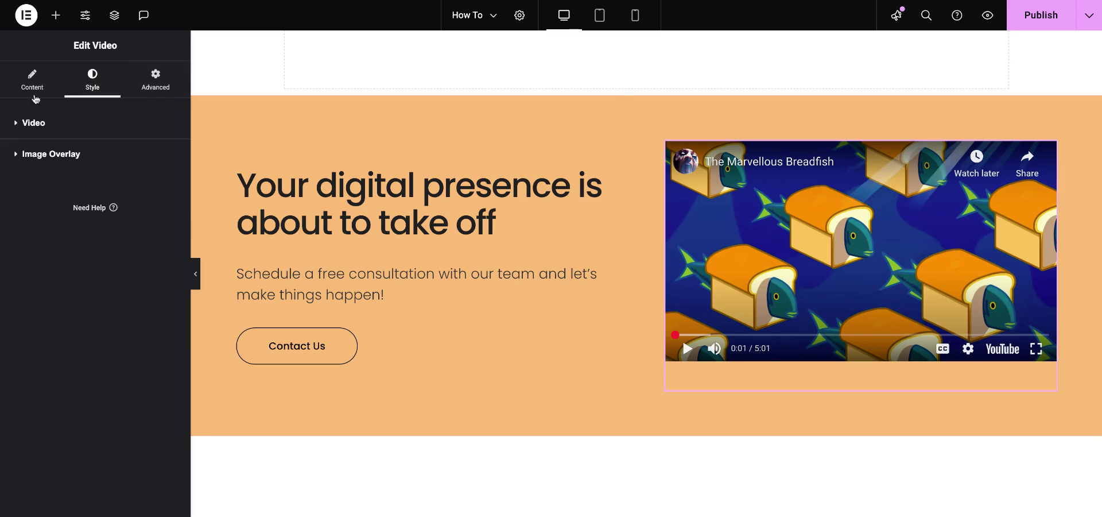
left_click(33, 92)
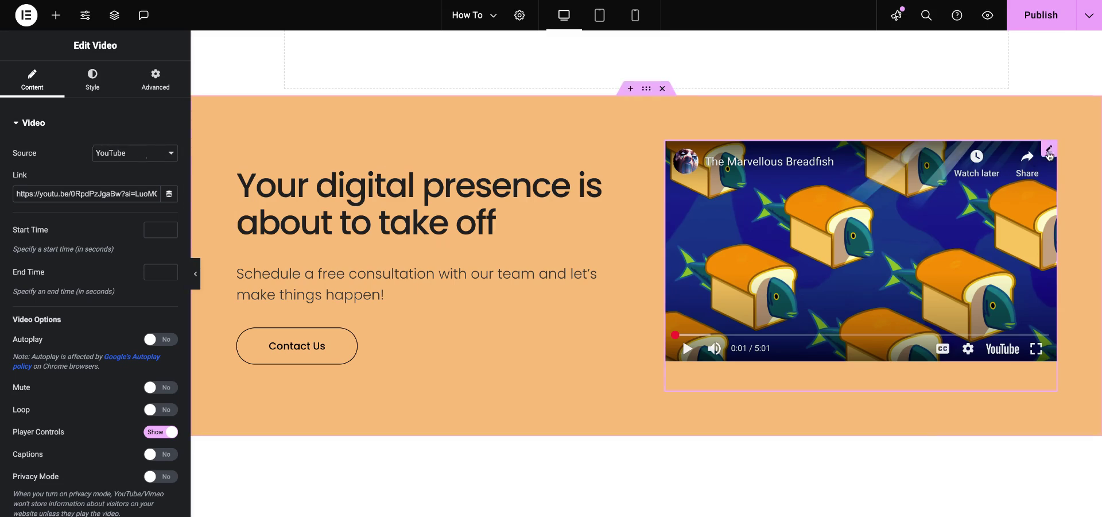
Step: Delete the existing video widget and place a new Video widget in the orange section beside the heading text
right_click(1043, 153)
left_click(981, 434)
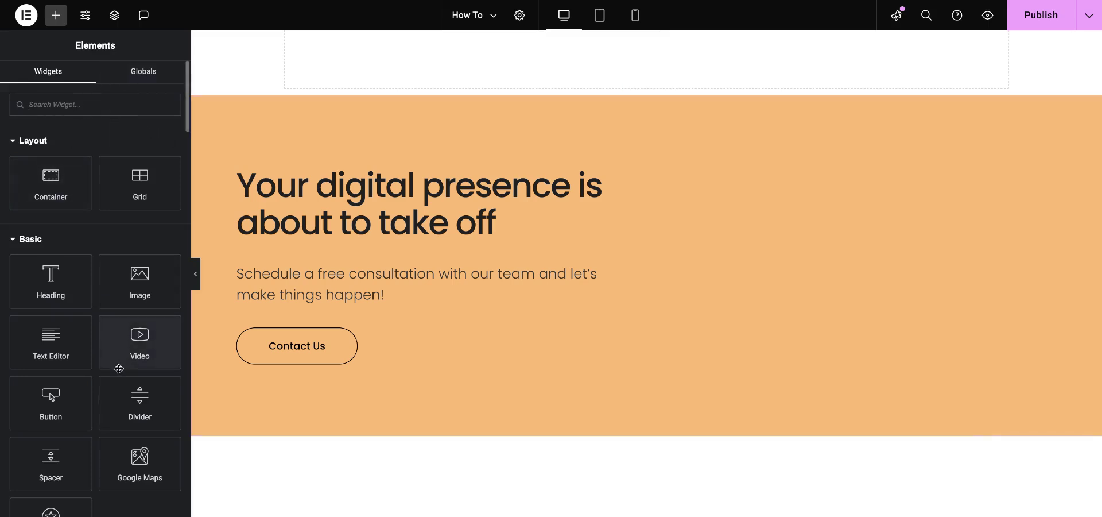
left_click(152, 337)
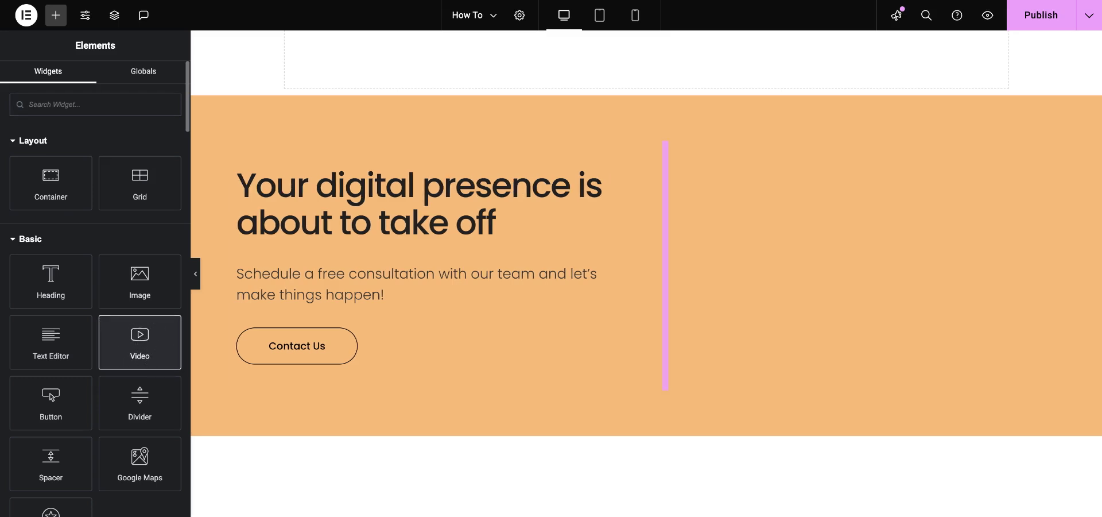
left_click_drag(689, 264, 694, 264)
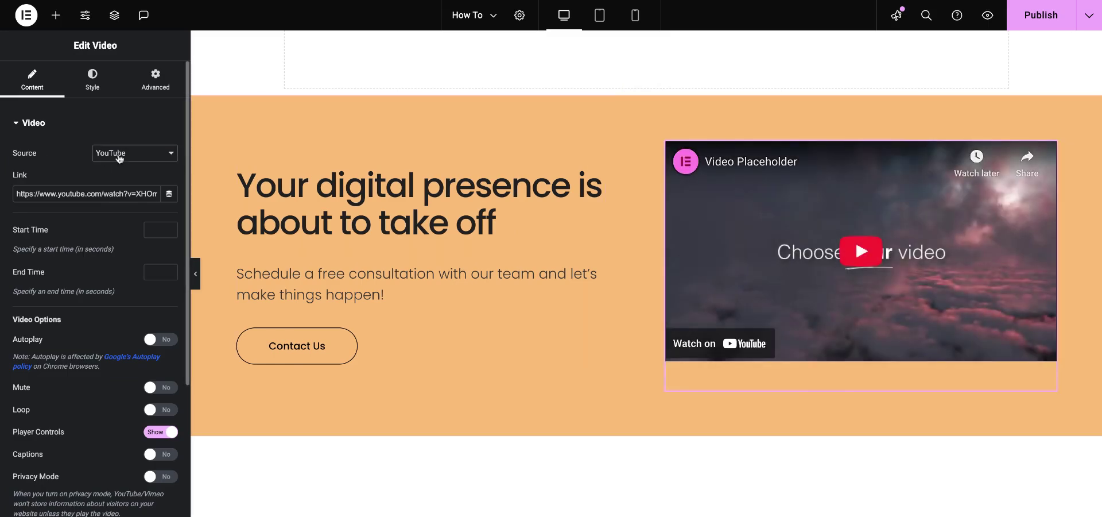
Step: Change the video source to Self Hosted and upload skate.mp4 as the video file
left_click(119, 158)
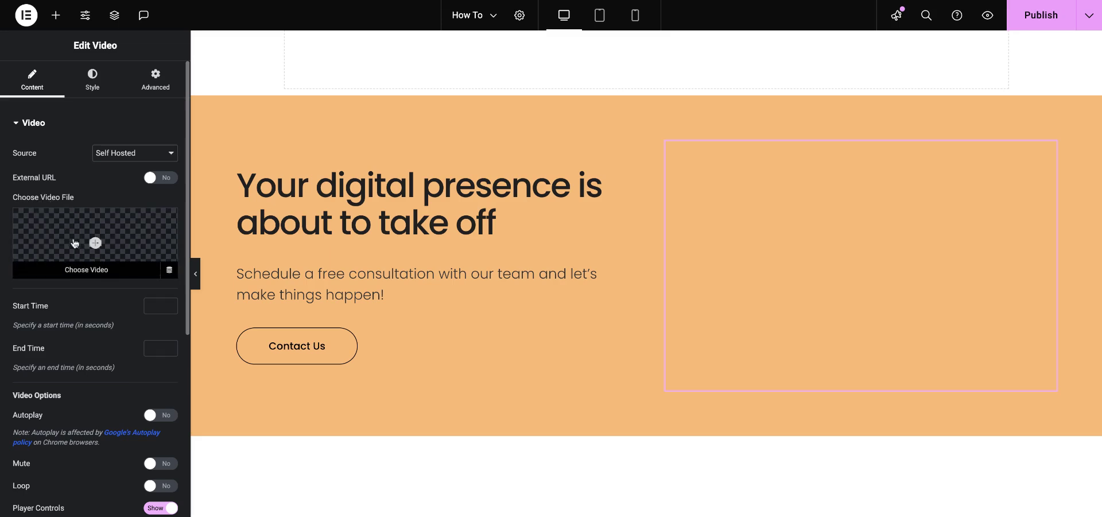
left_click(74, 243)
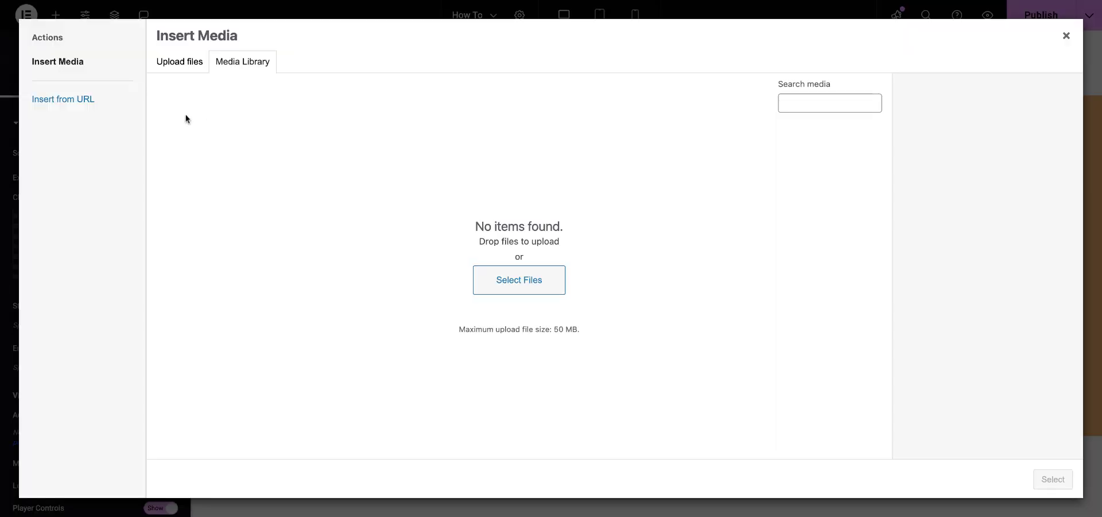
left_click(181, 62)
left_click(594, 258)
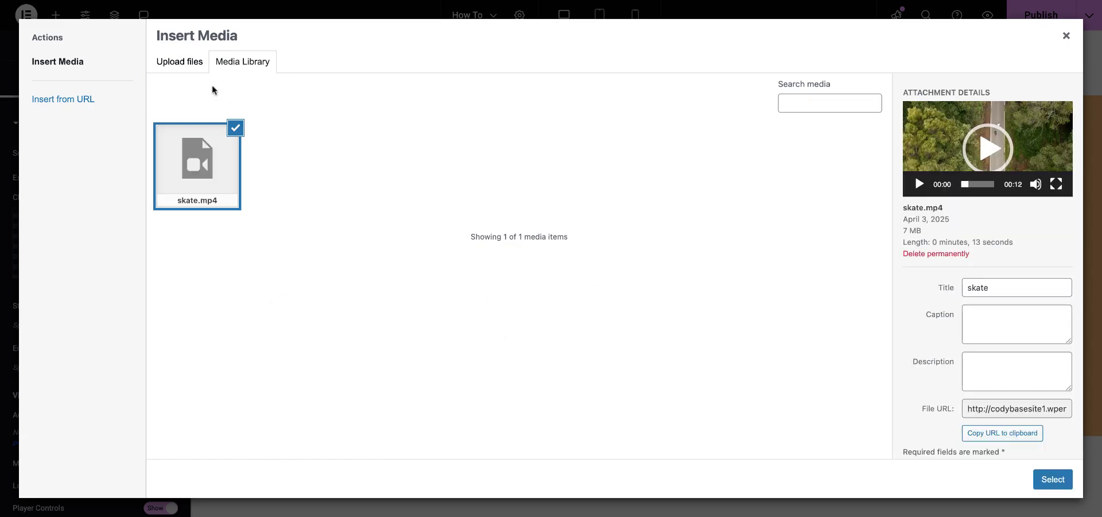
left_click(1045, 481)
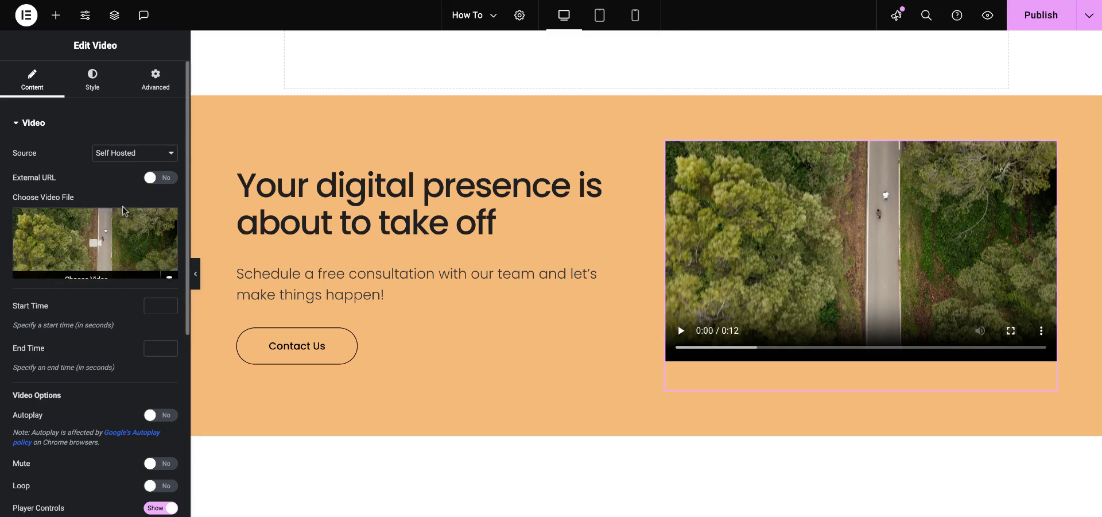
Step: Upload Longboard.jpg and set it as the poster image of the self-hosted video
scroll(327, 278, "down", 1)
scroll(161, 311, "down", 1)
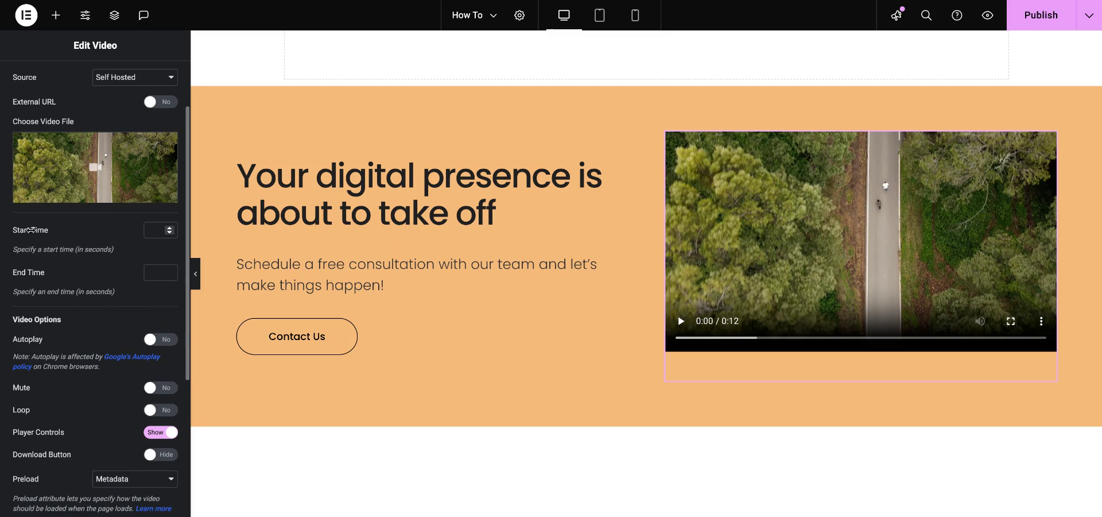
scroll(77, 301, "down", 1)
scroll(65, 425, "down", 2)
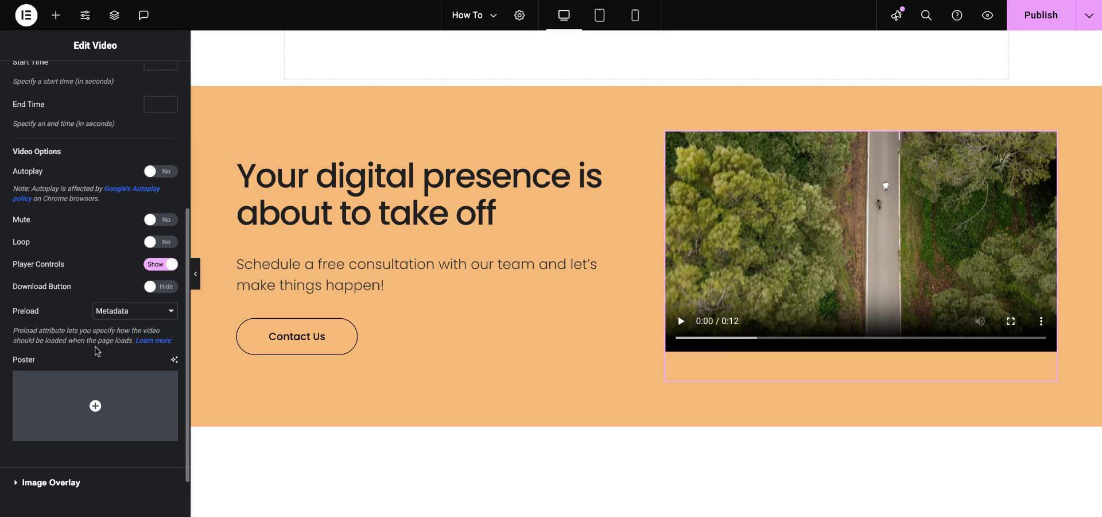
scroll(81, 352, "down", 2)
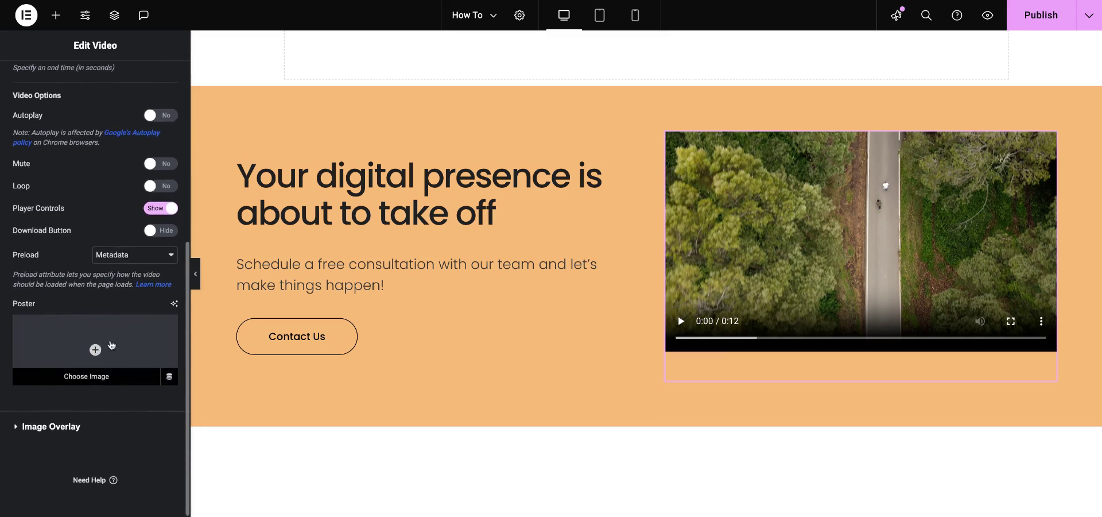
left_click(92, 339)
left_click(191, 64)
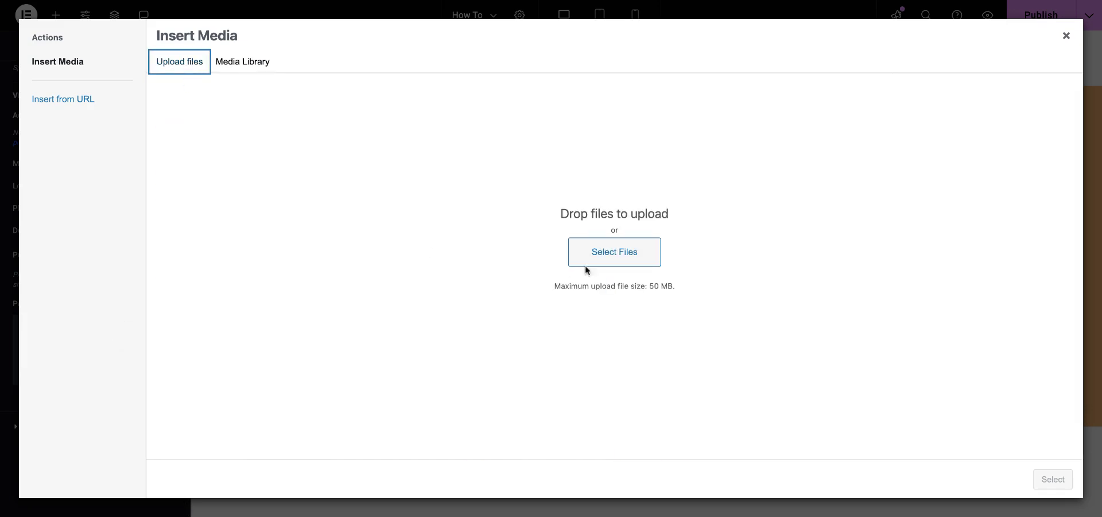
left_click(597, 251)
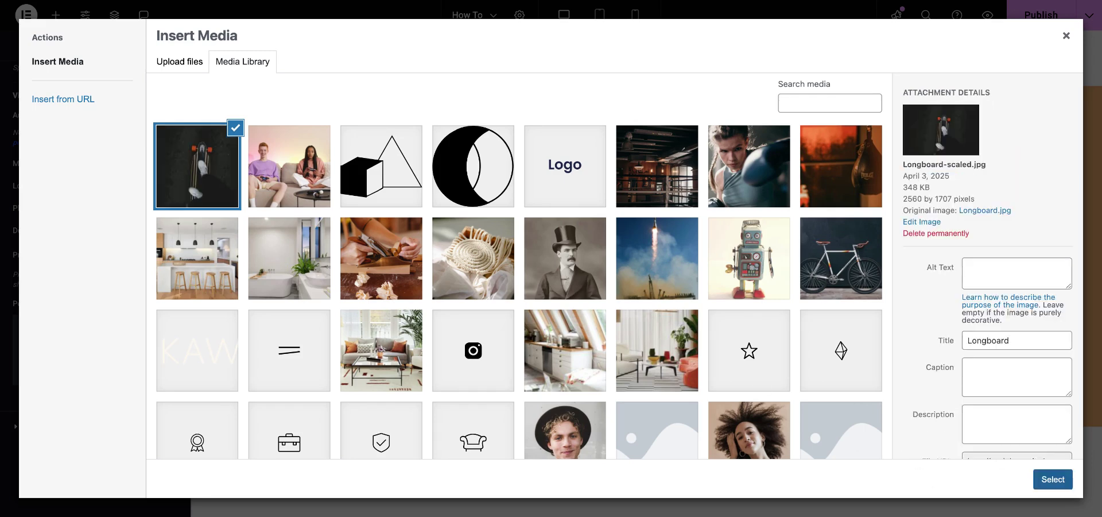
left_click(1052, 481)
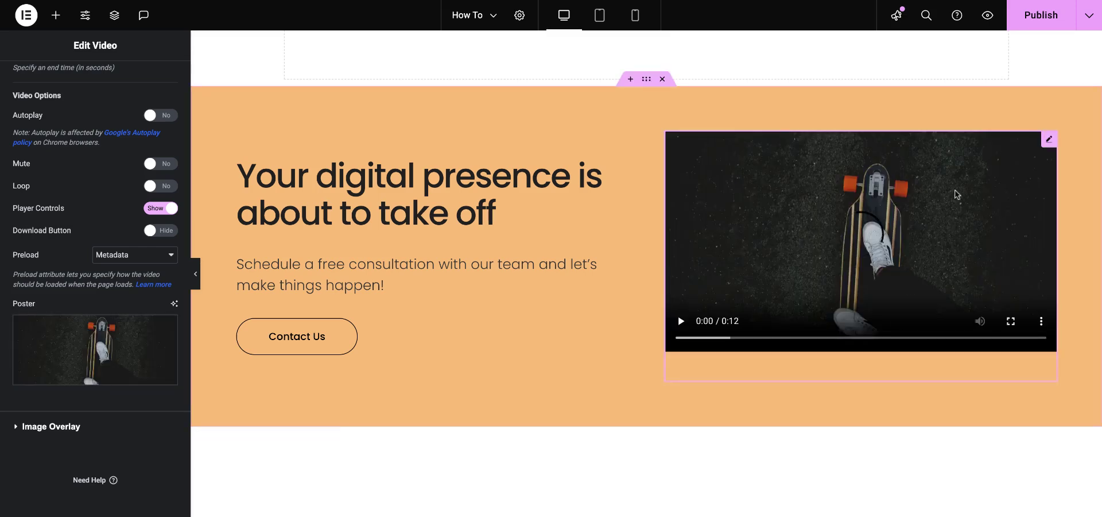
Step: Preview how the poster gives way to the self-hosted video by playing it, and pause the playback
scroll(542, 254, "up", 5)
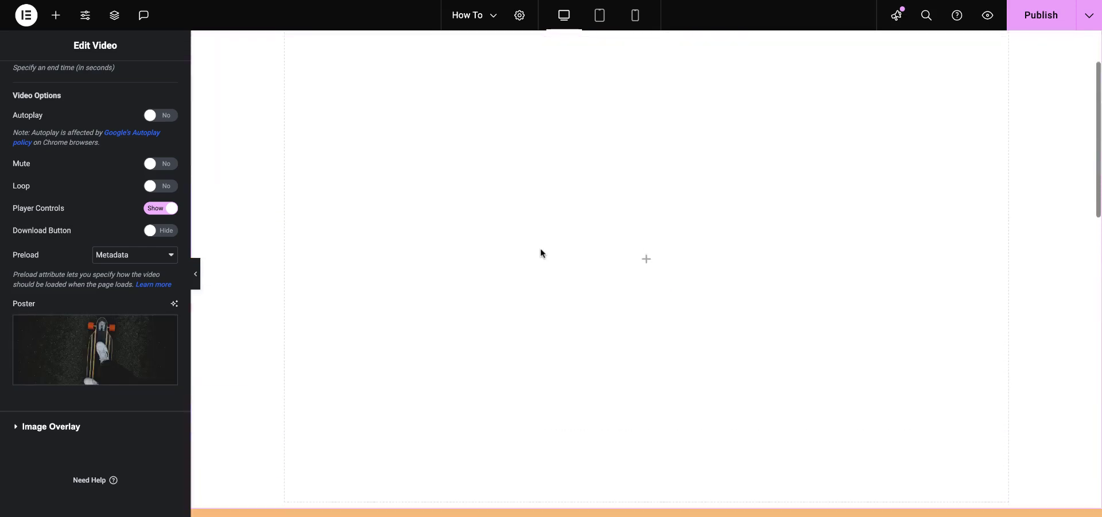
scroll(540, 248, "down", 5)
scroll(542, 250, "down", 1)
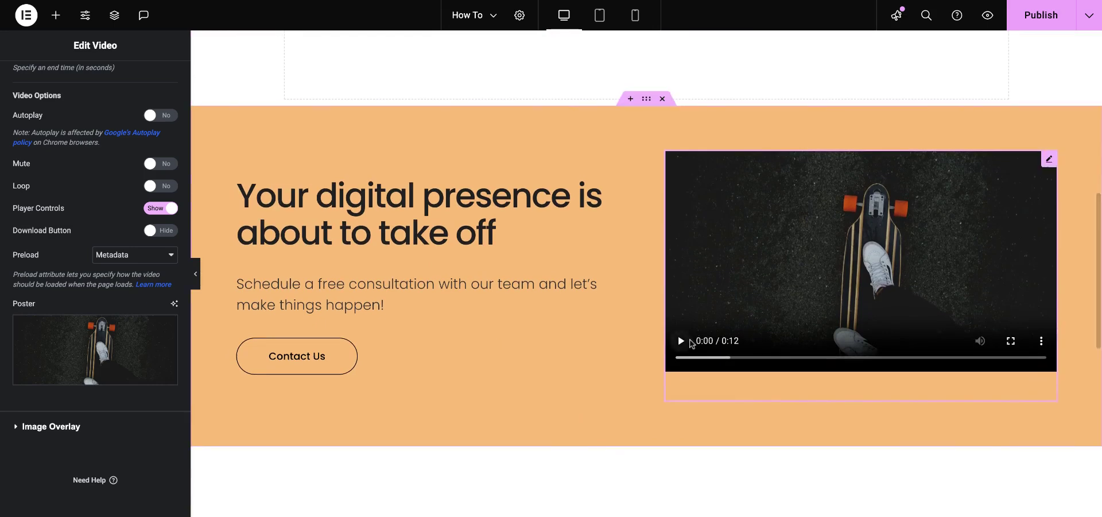
left_click(681, 341)
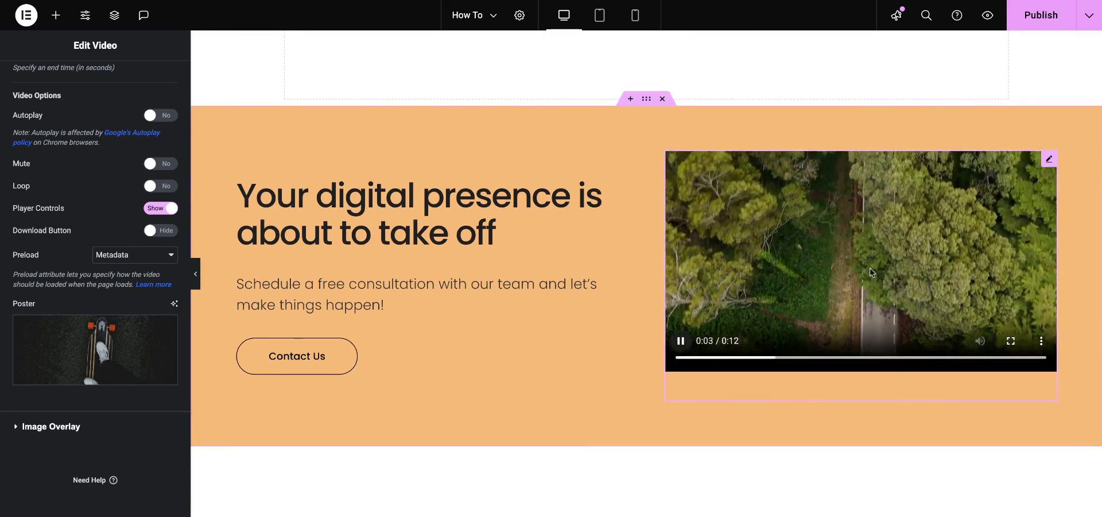
scroll(832, 274, "down", 1)
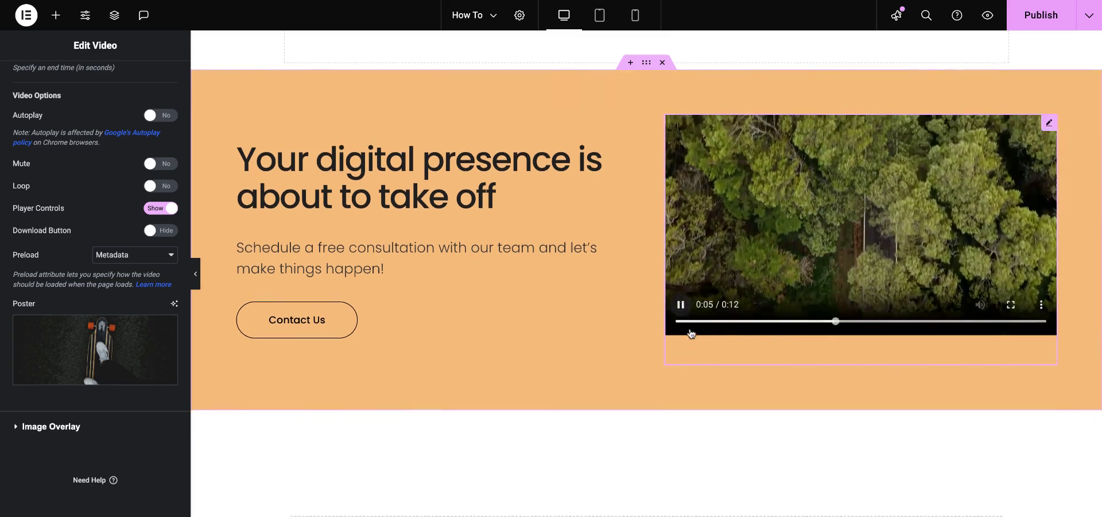
left_click(680, 307)
Step: Check the self-hosted video's image overlay setting and its style options for aspect ratio and CSS filters
scroll(104, 364, "down", 1)
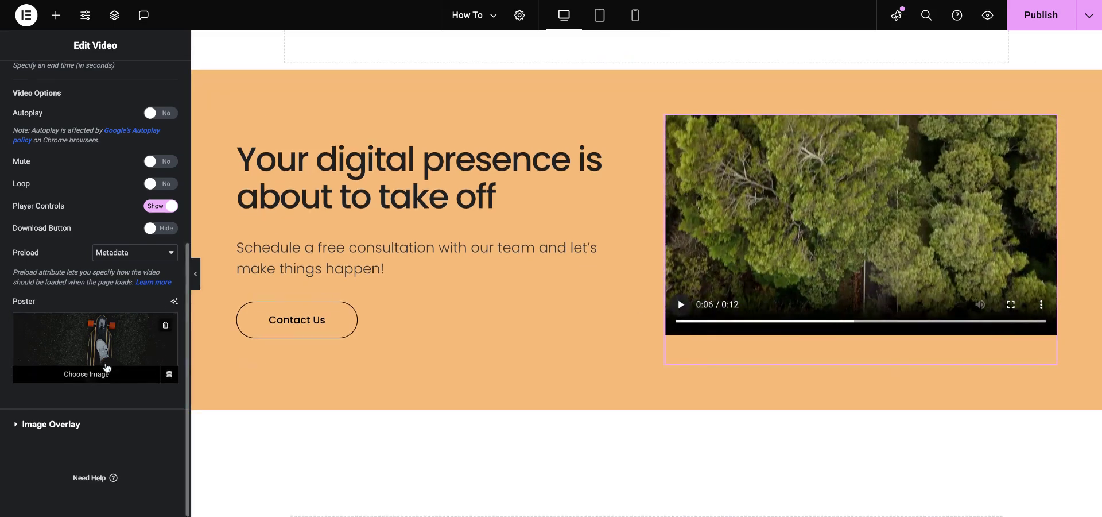
left_click(61, 424)
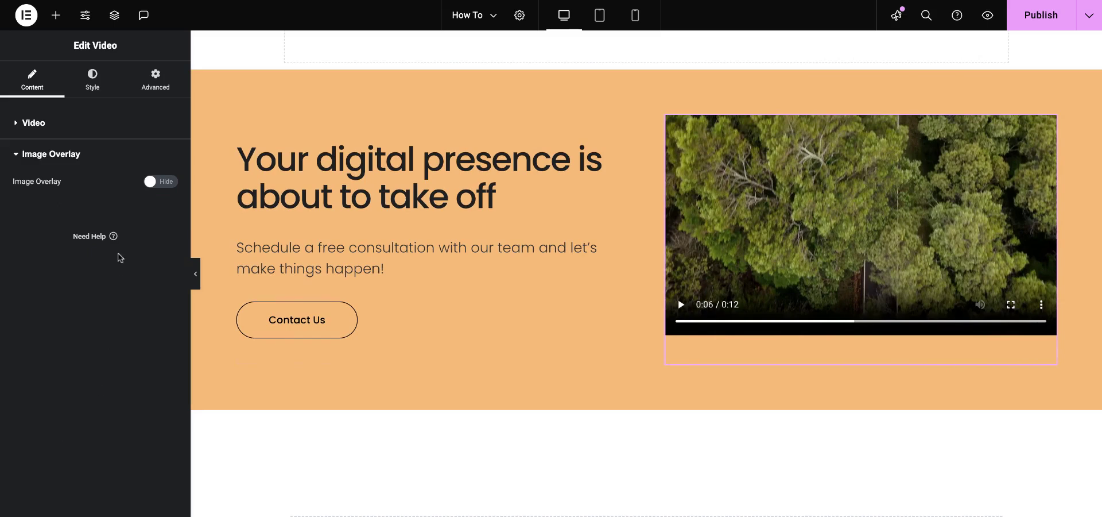
left_click(95, 91)
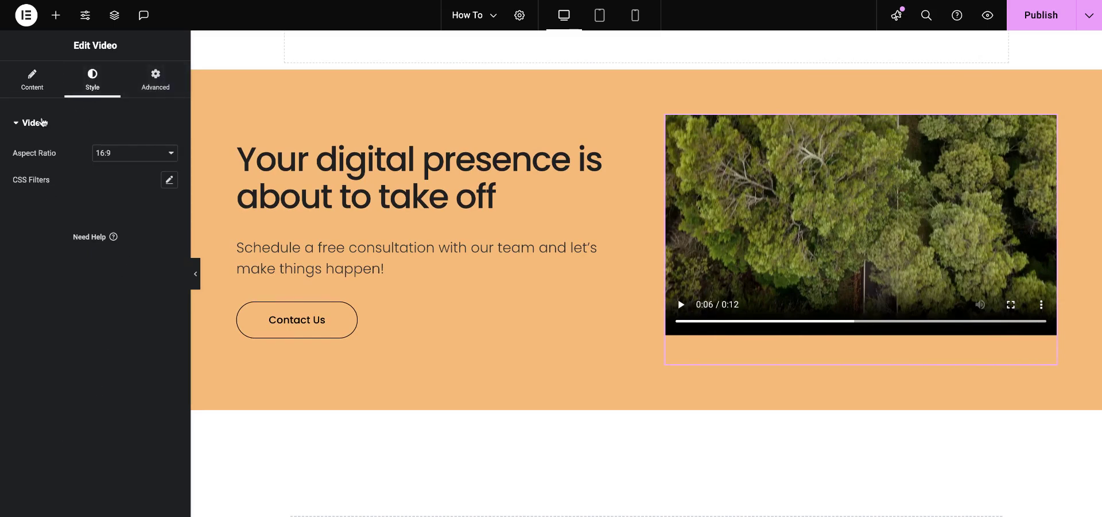
left_click(41, 122)
scroll(631, 263, "up", 1)
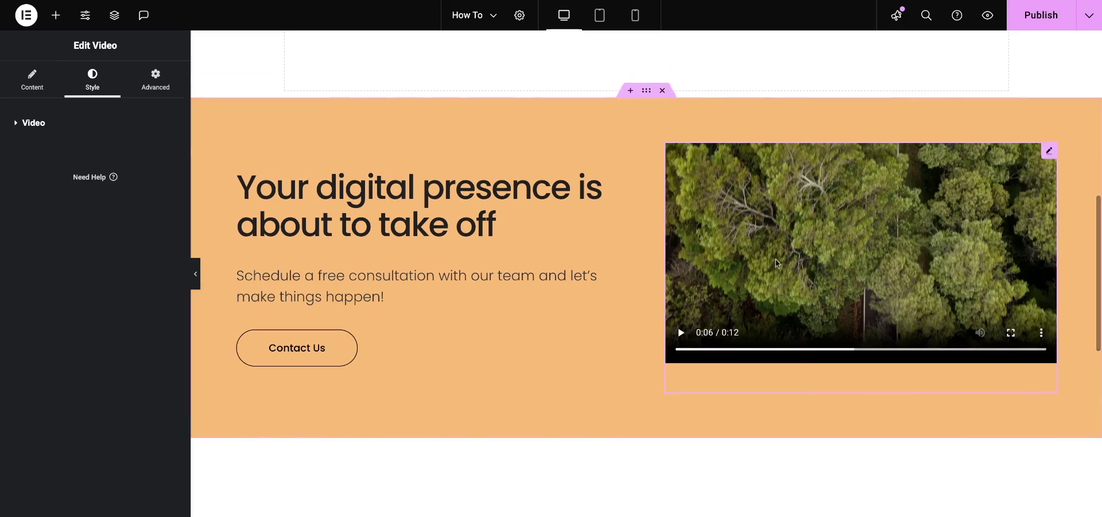